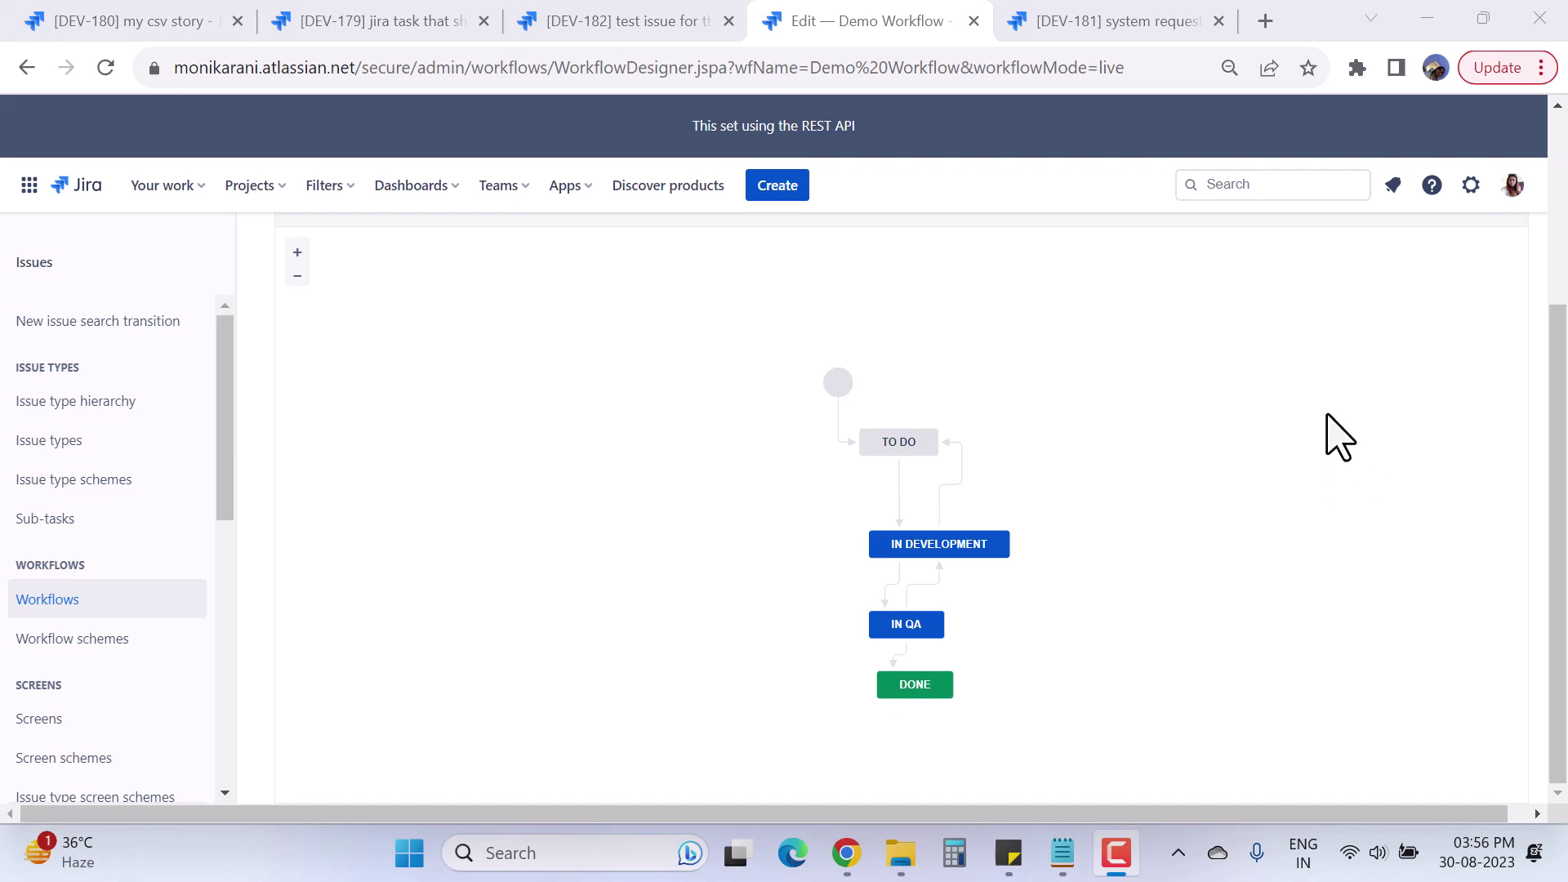
# Open the Triggers (0) list of the Demo Workflow's TO DO to IN DEVELOPMENT transition.
pyautogui.click(1262, 449)
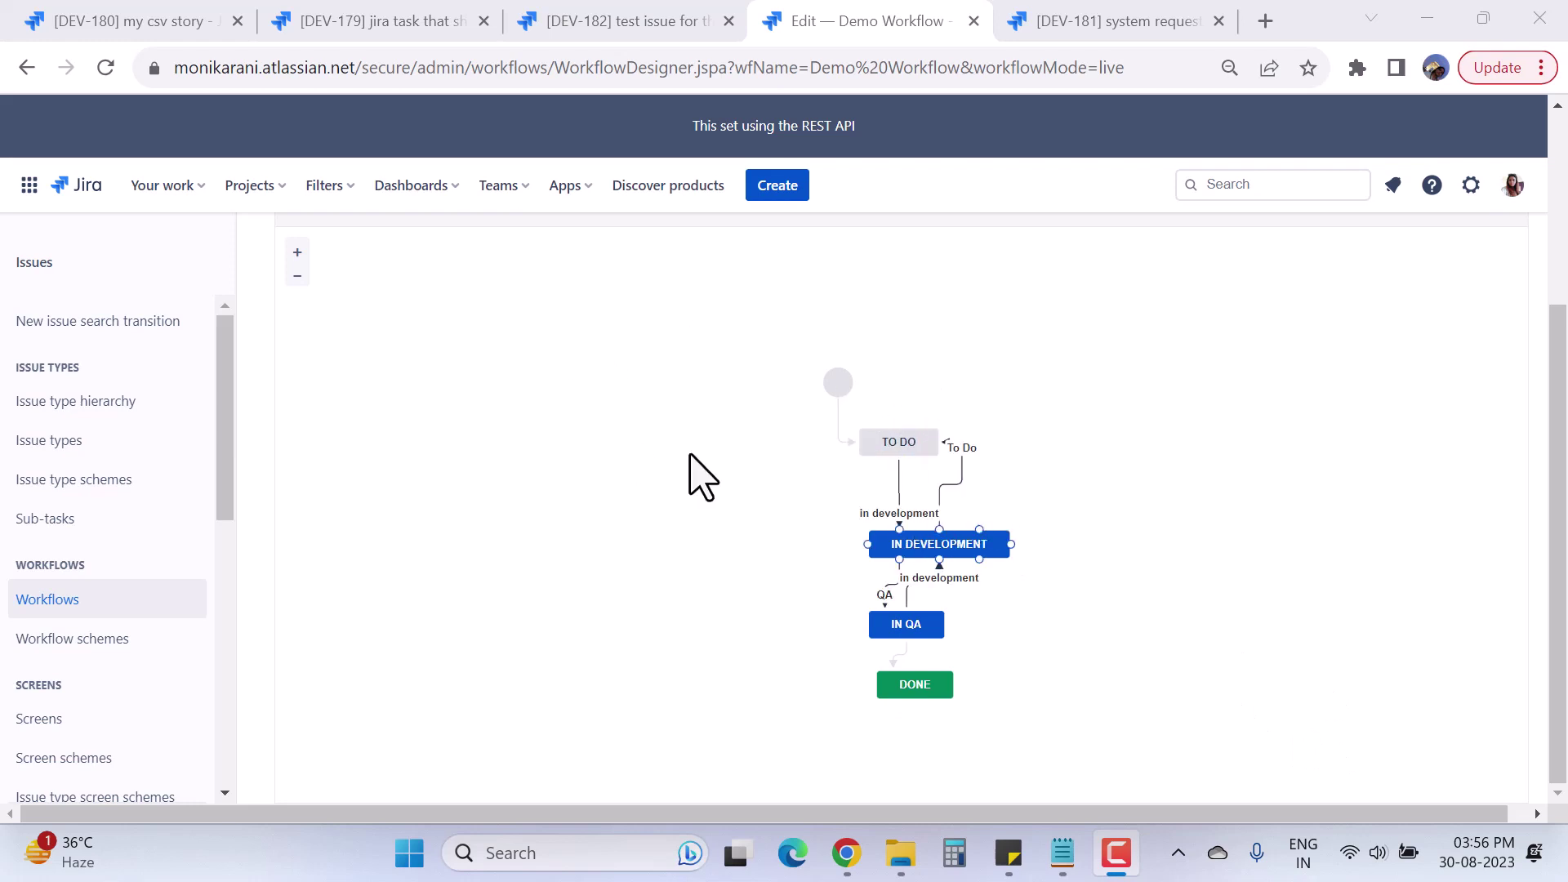
pyautogui.scroll(3, 603, 459)
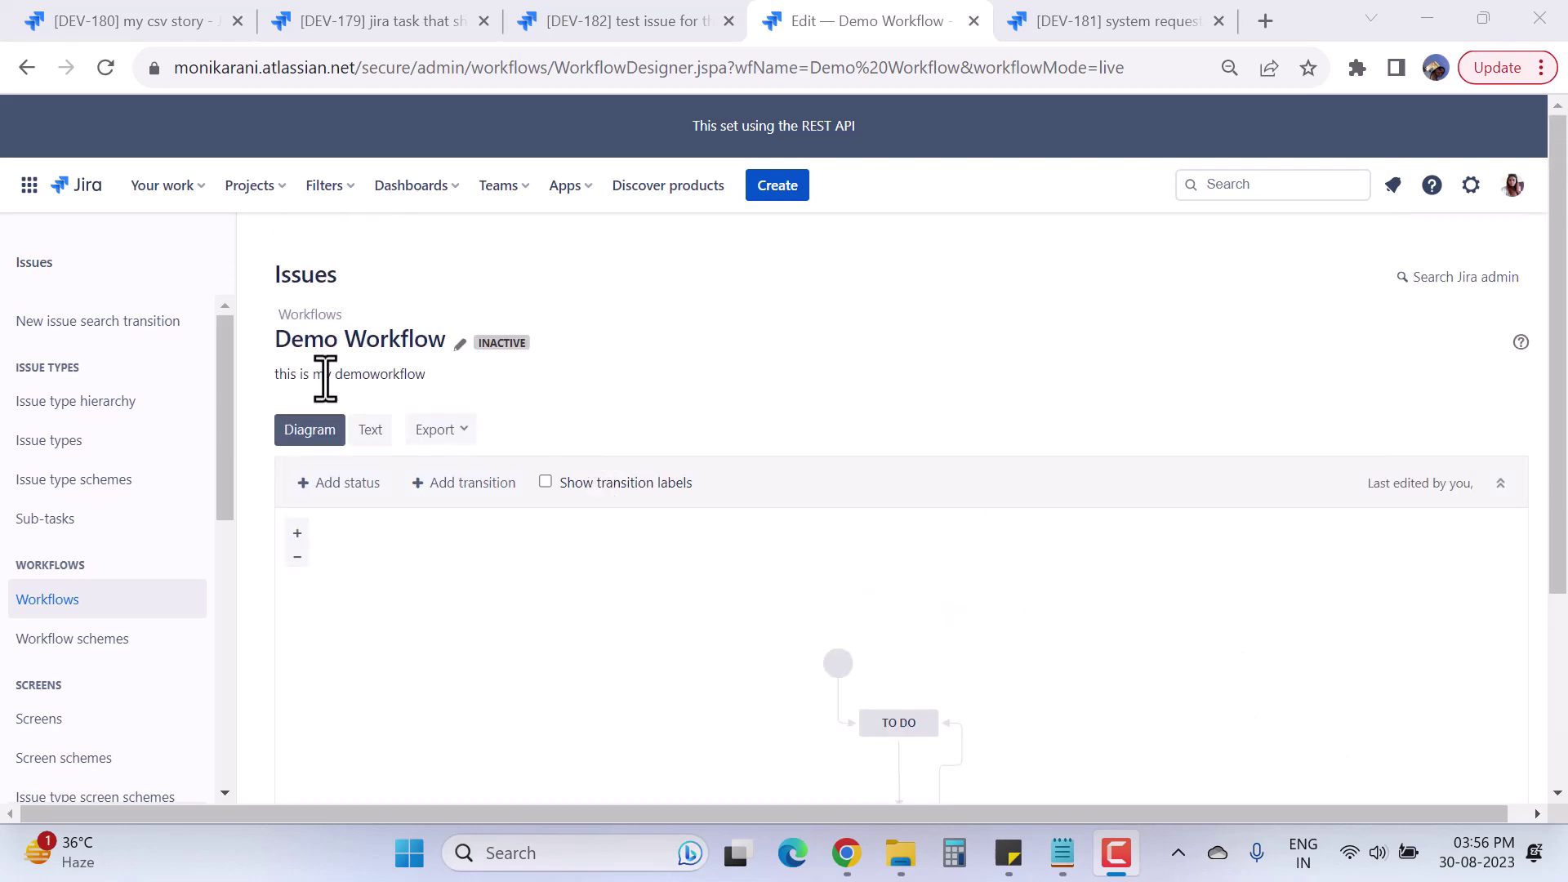
pyautogui.scroll(-2, 1271, 532)
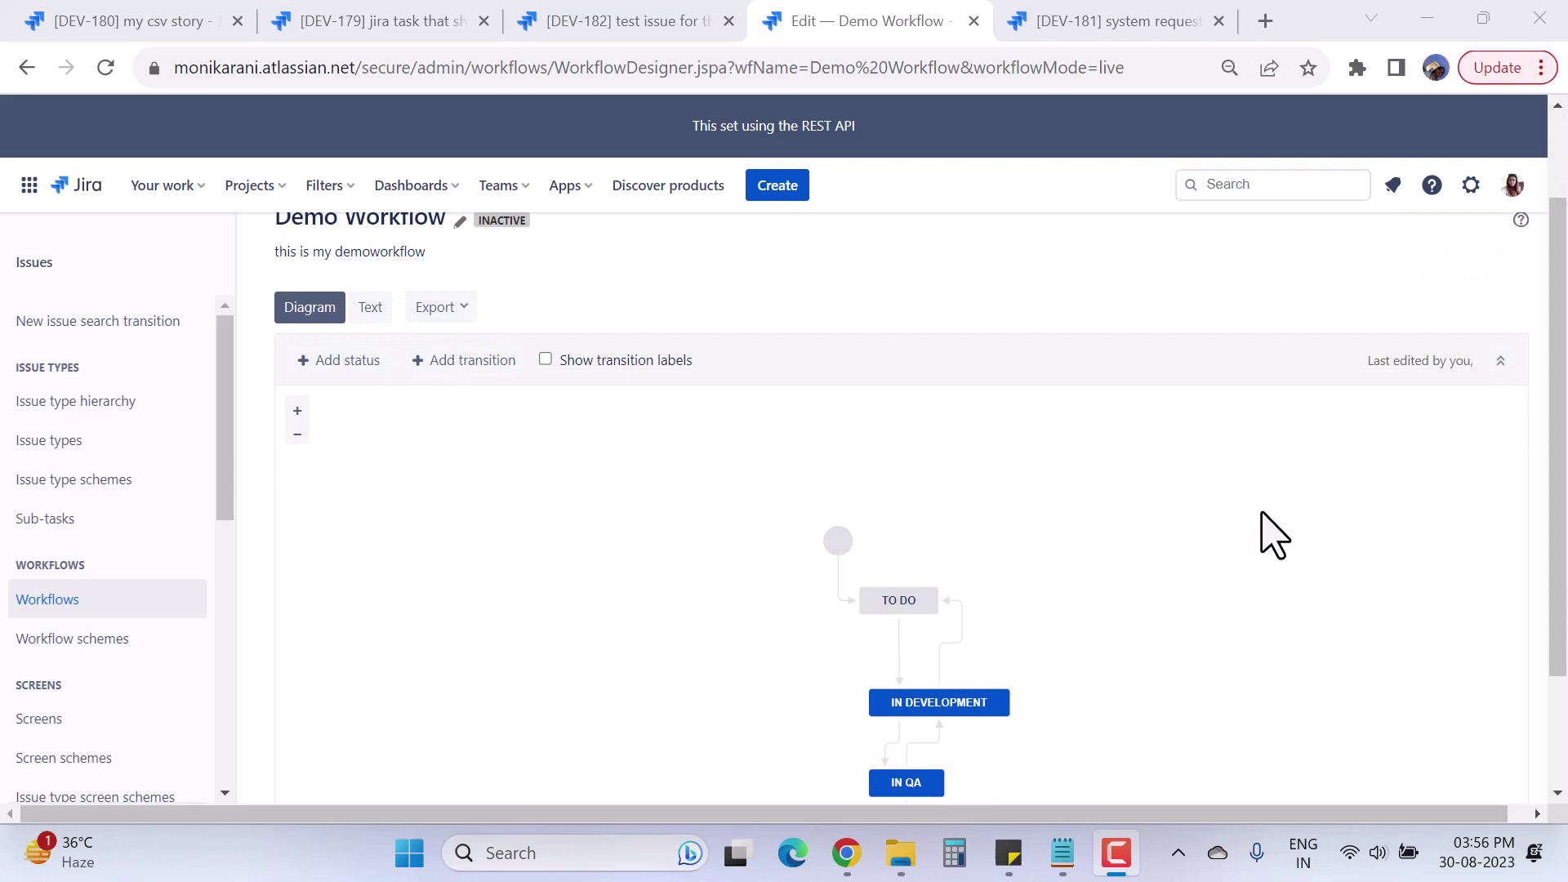
pyautogui.scroll(-2, 1273, 533)
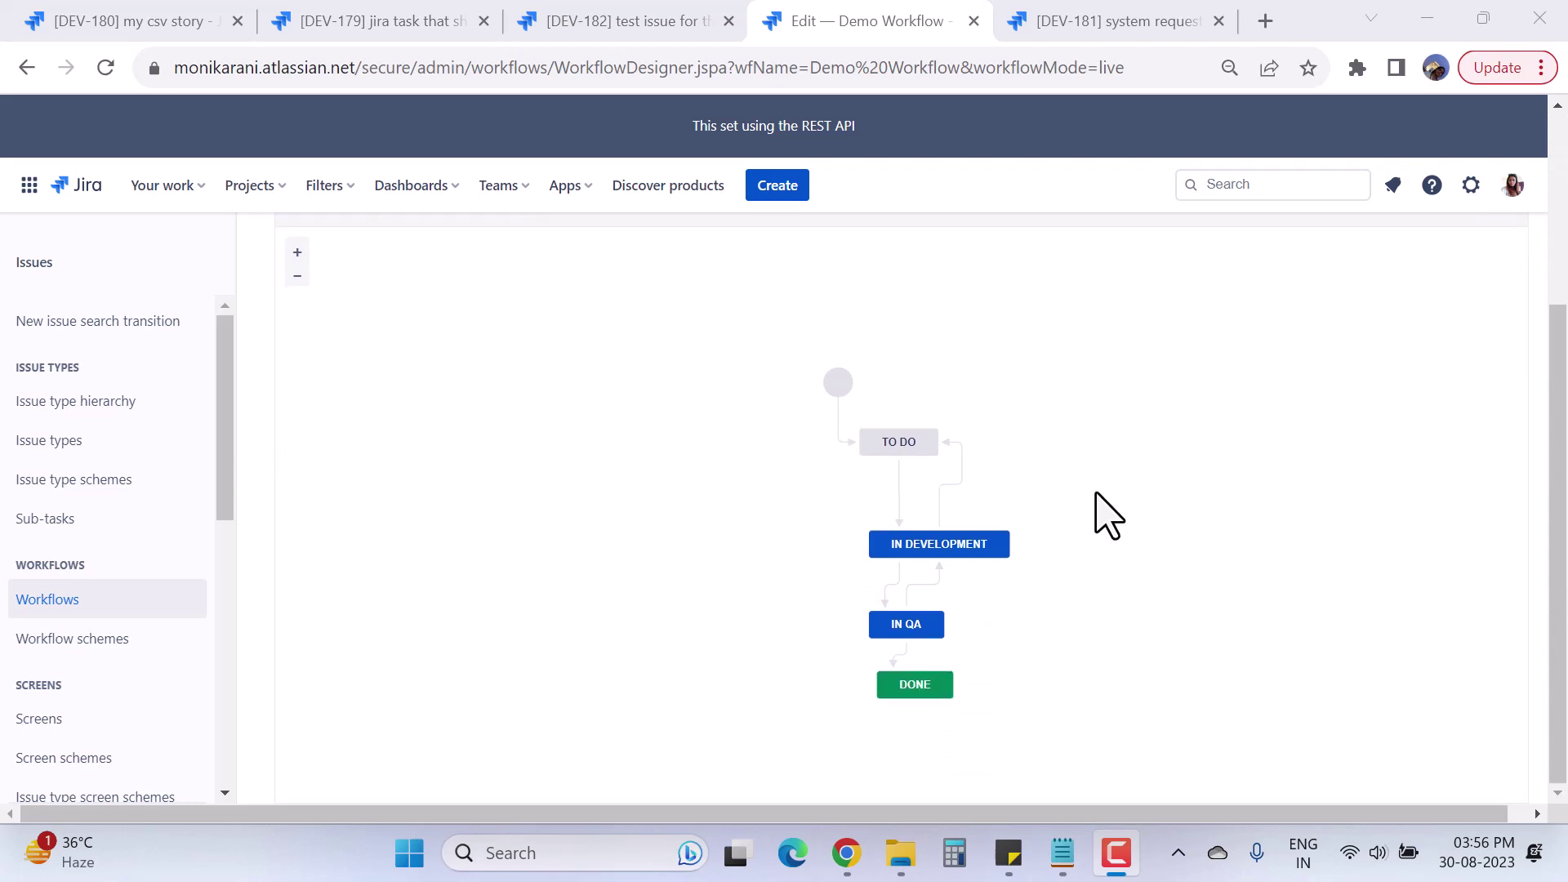
pyautogui.click(907, 513)
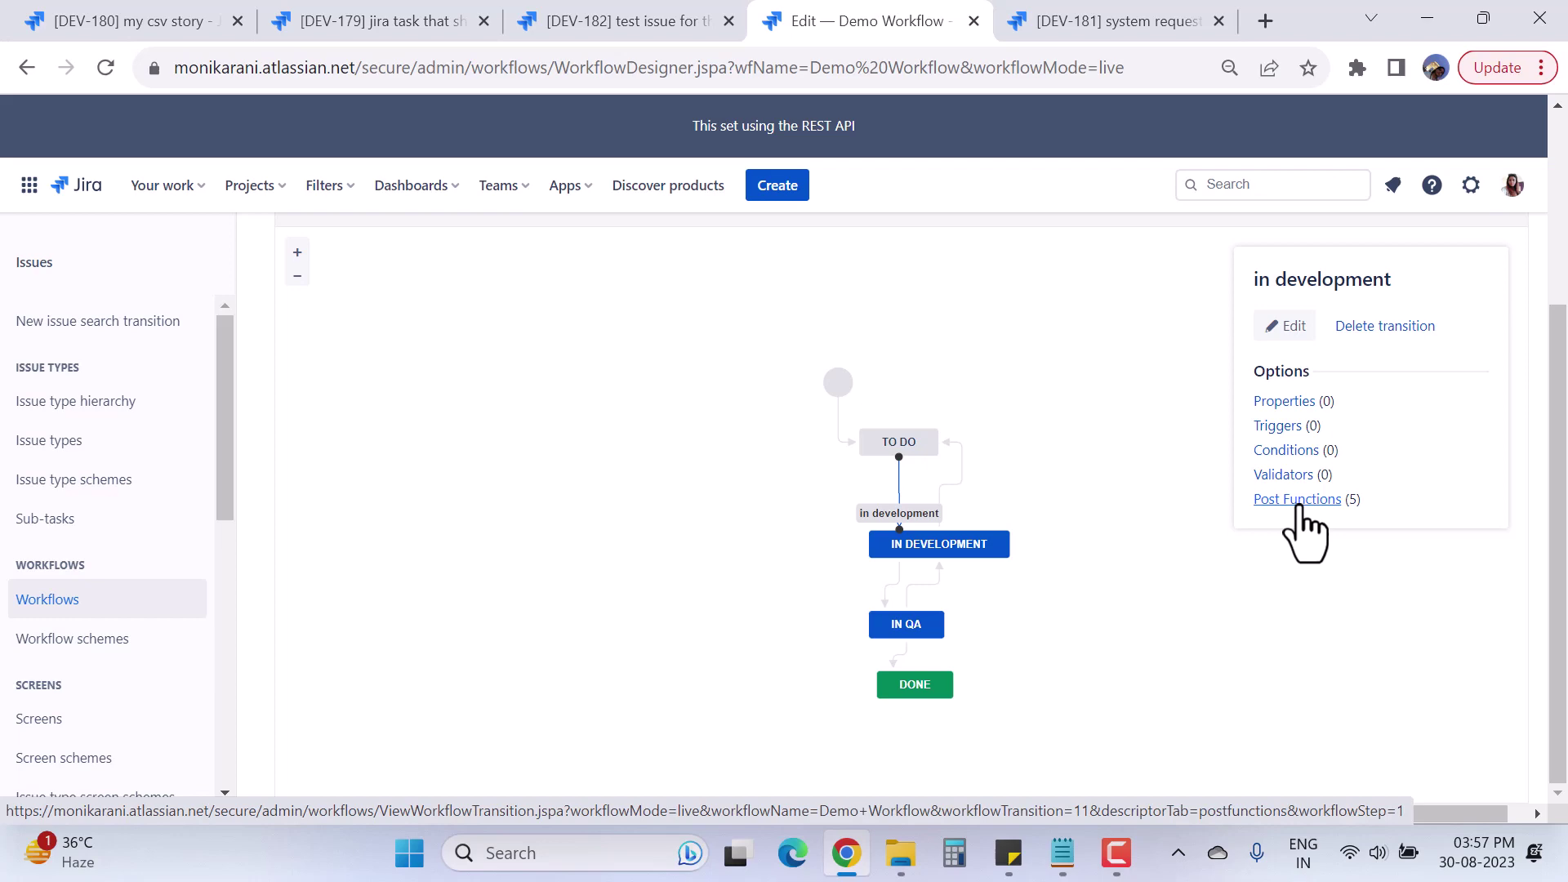
pyautogui.click(1282, 425)
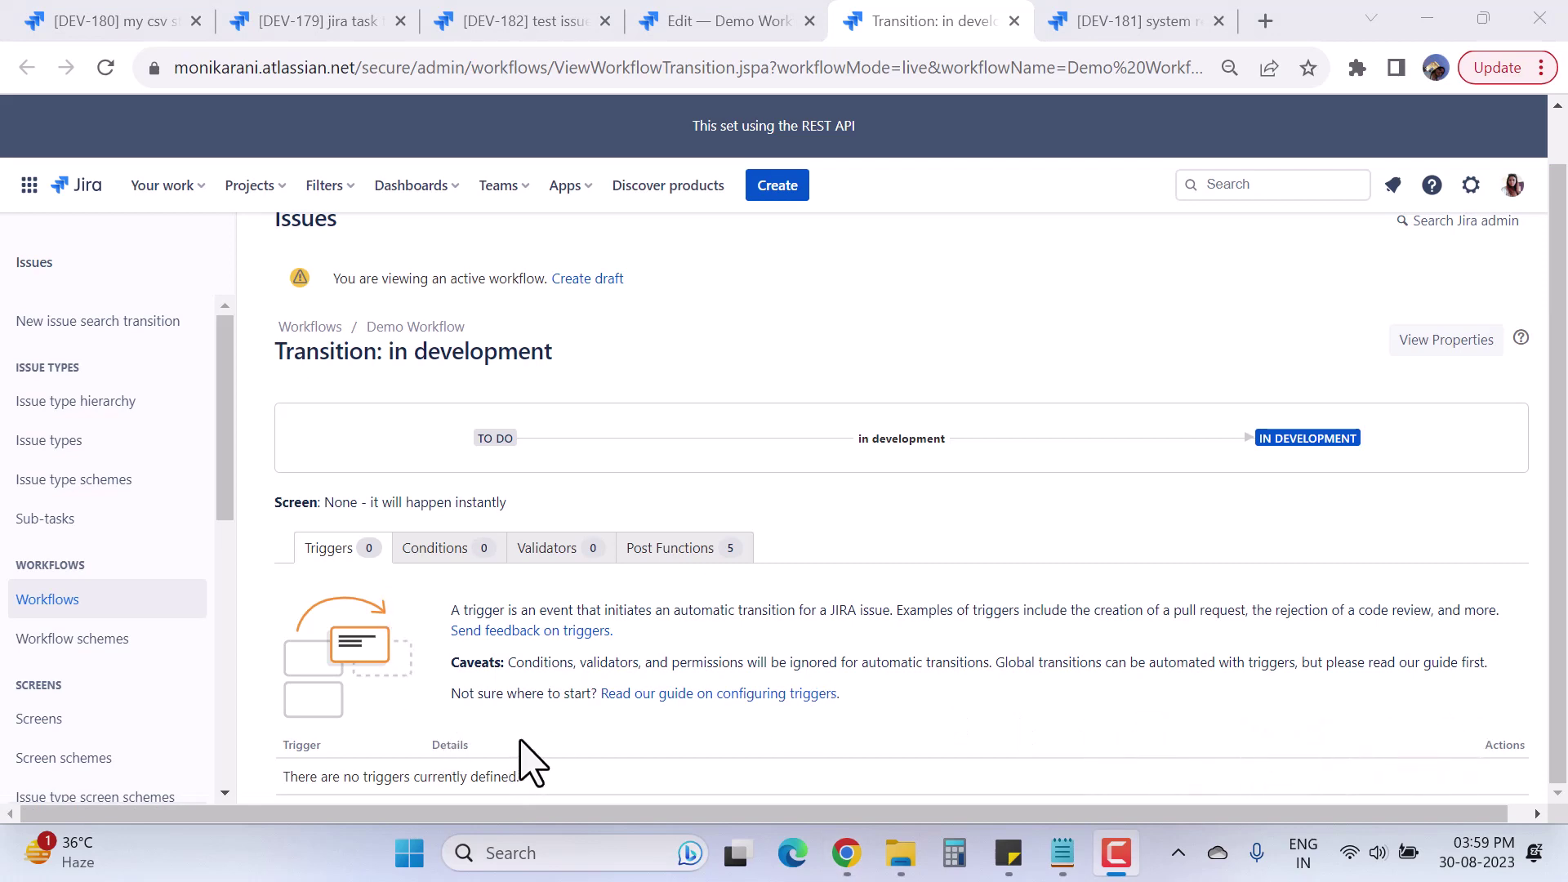
pyautogui.scroll(1, 549, 672)
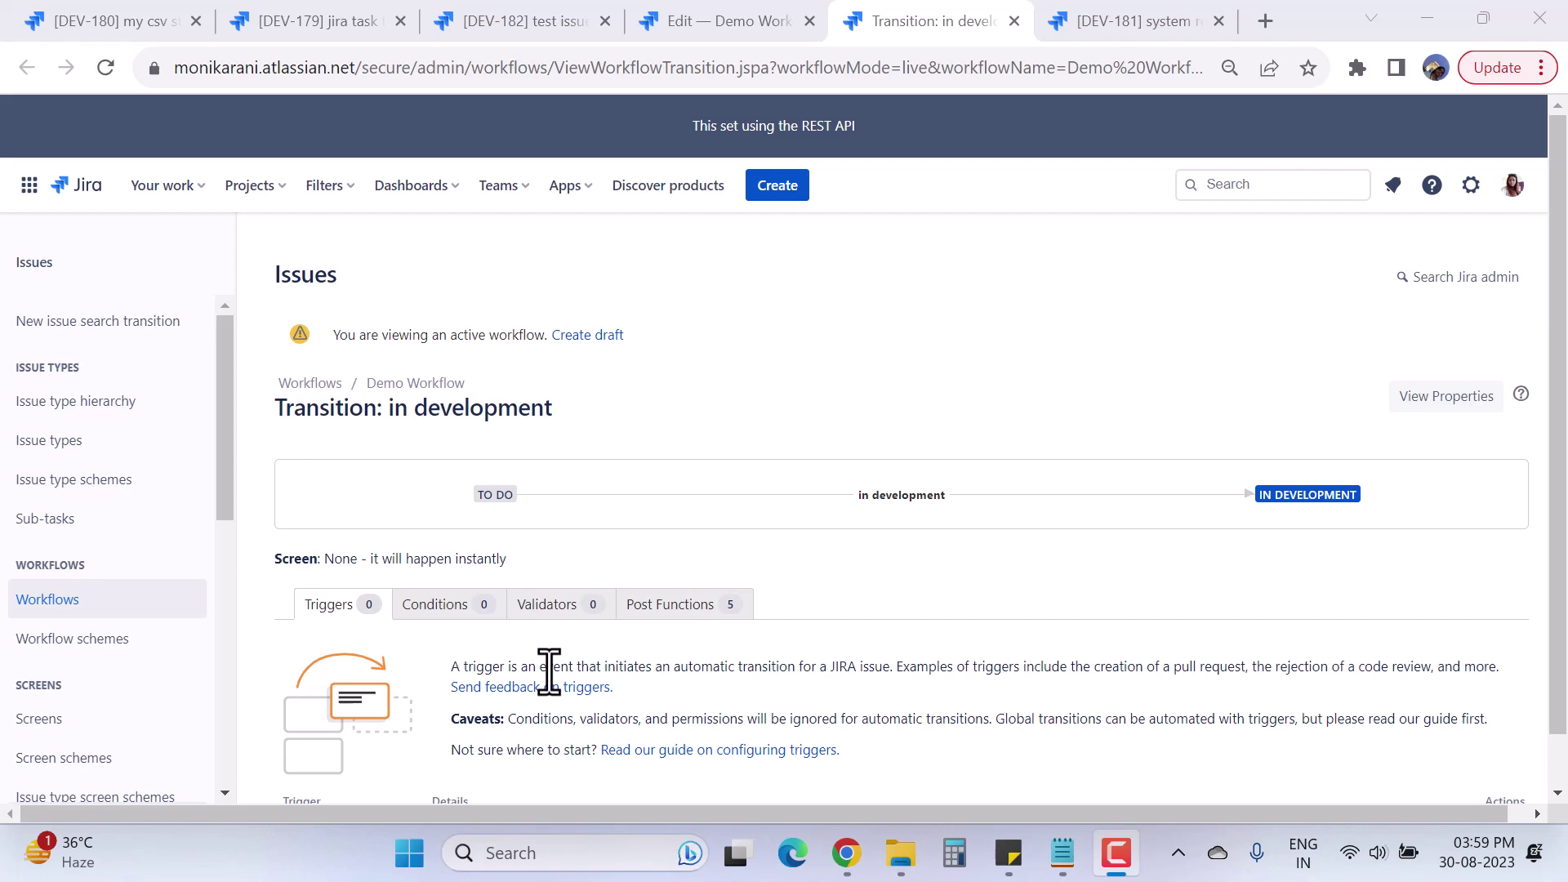
# Create a Demo Workflow draft and open the empty triggers list of its in development transition.
pyautogui.click(582, 336)
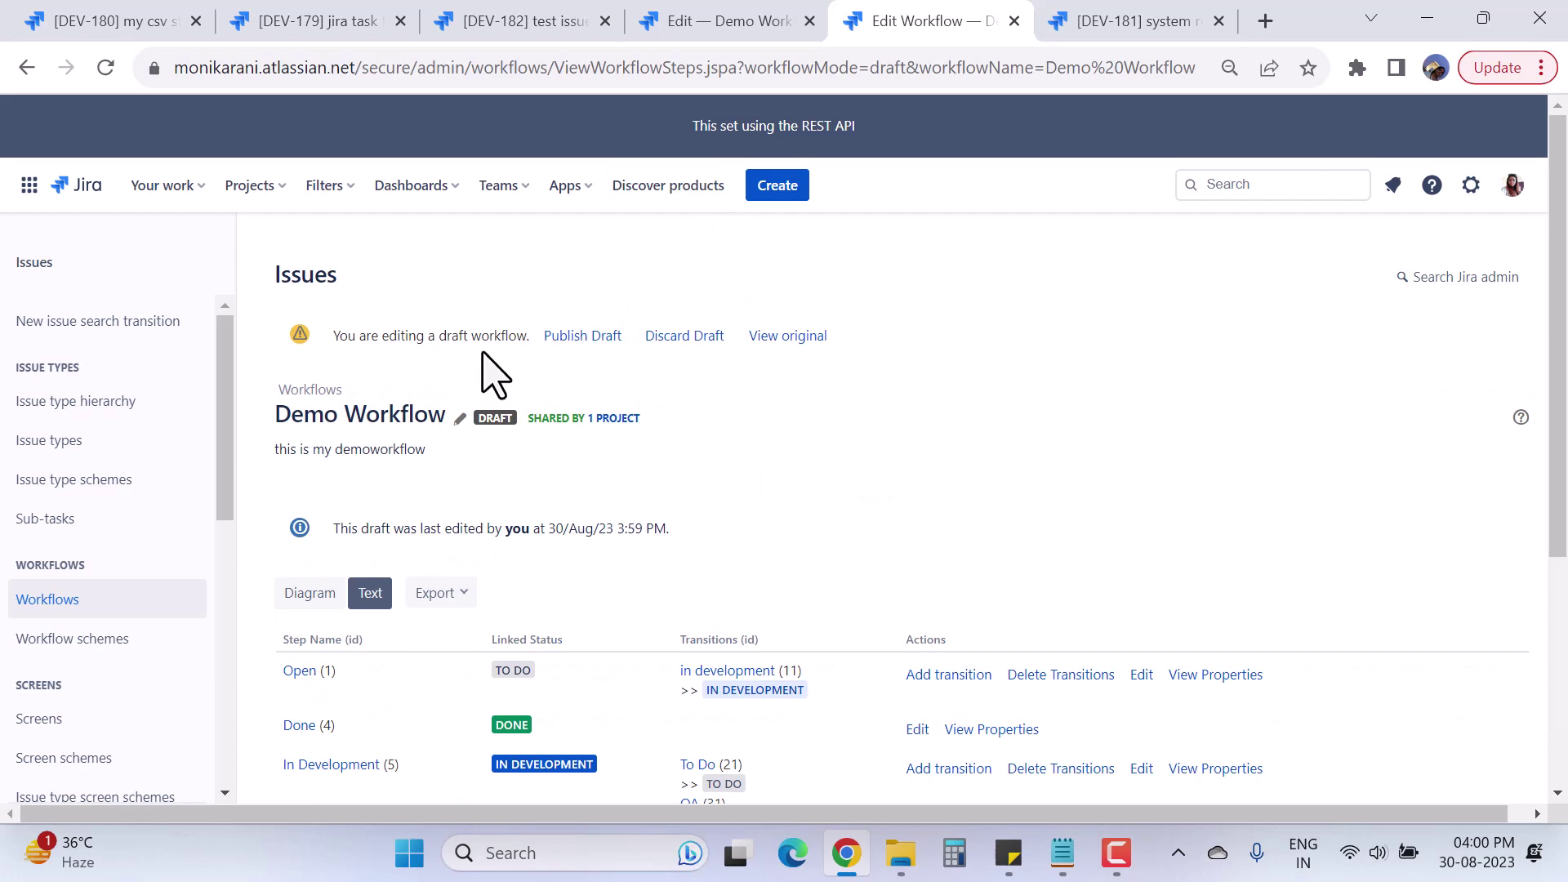
pyautogui.scroll(-3, 516, 513)
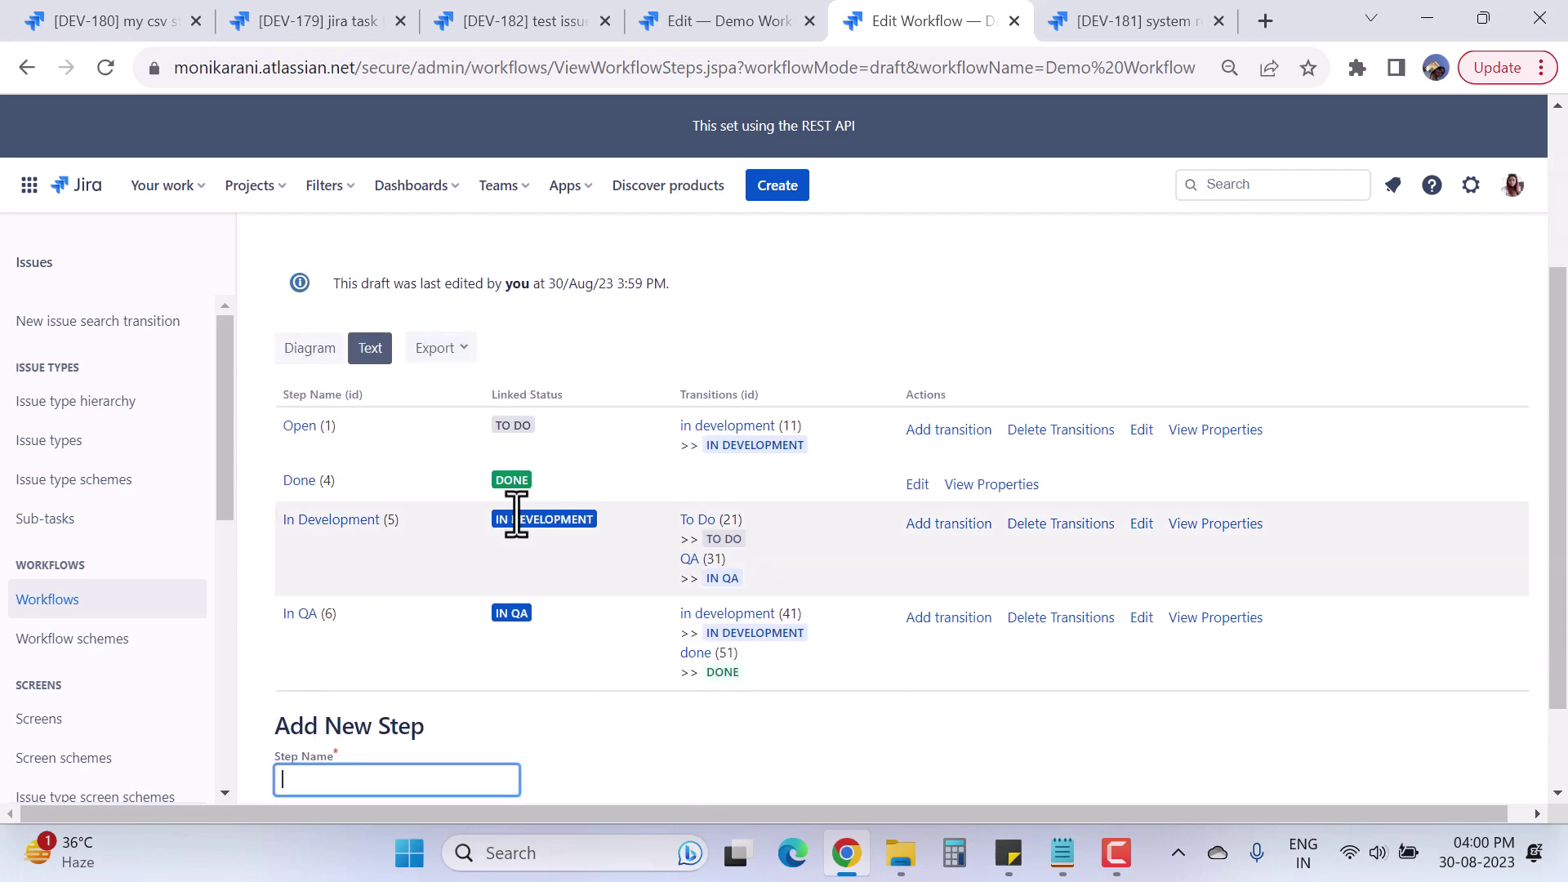
pyautogui.click(315, 353)
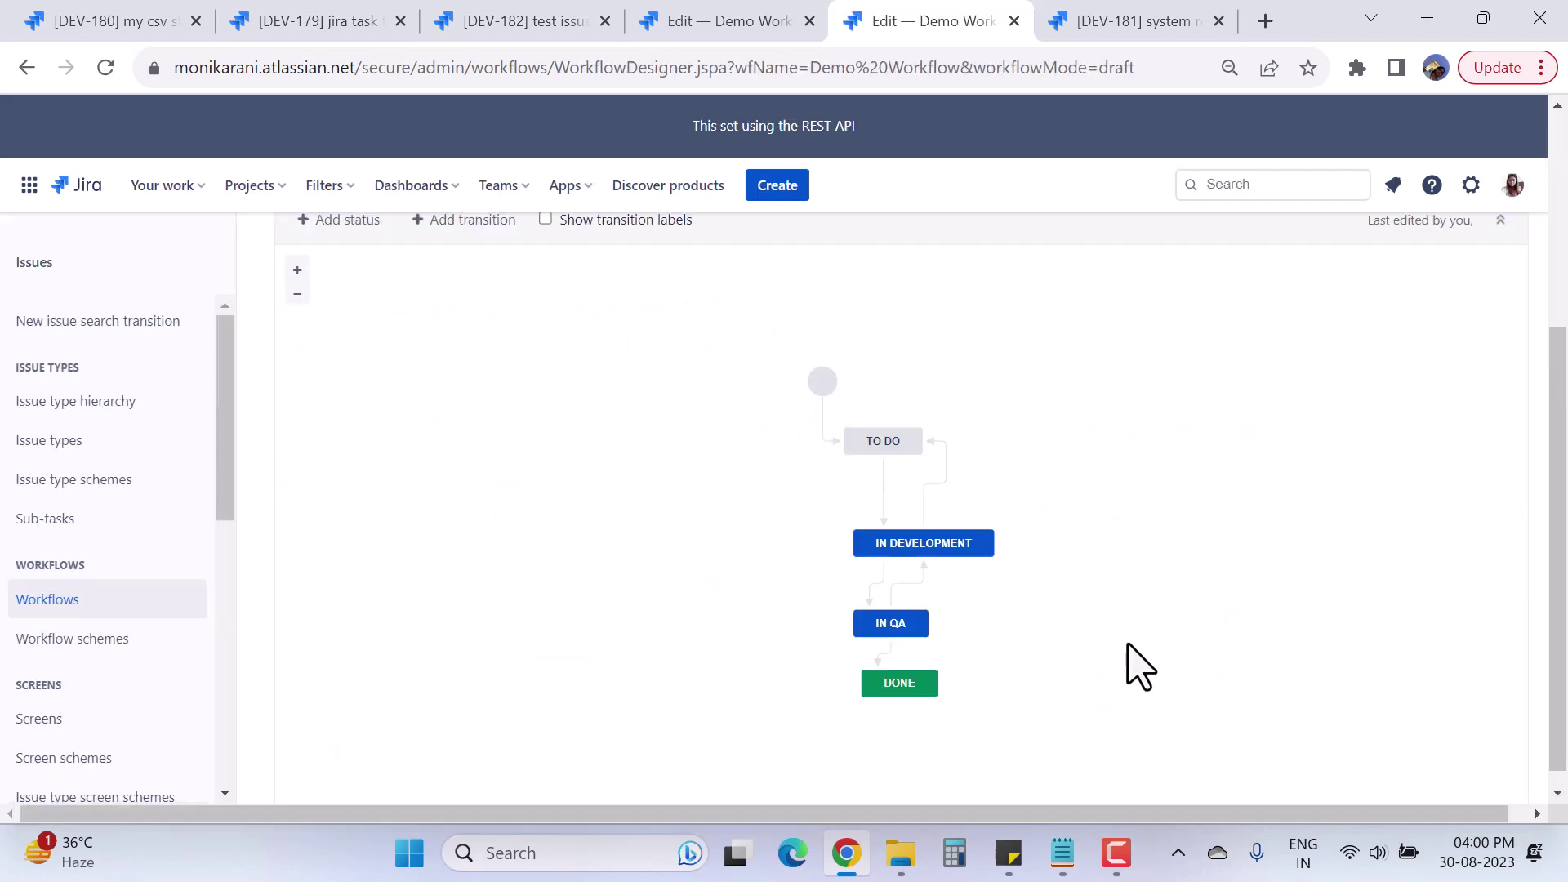
pyautogui.scroll(1, 1087, 596)
pyautogui.click(885, 609)
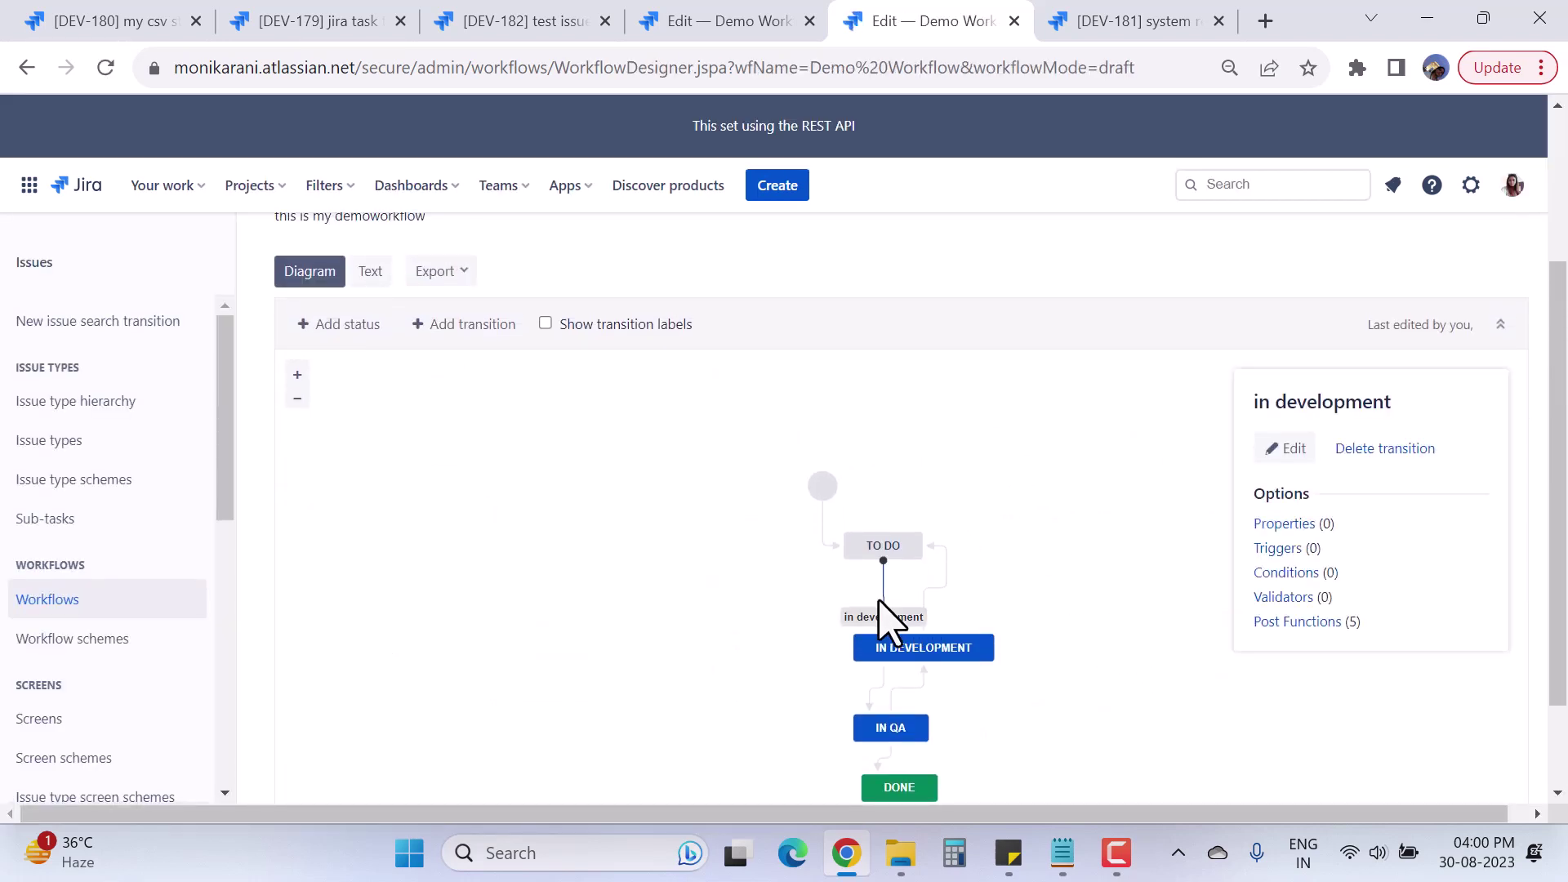
pyautogui.click(1287, 549)
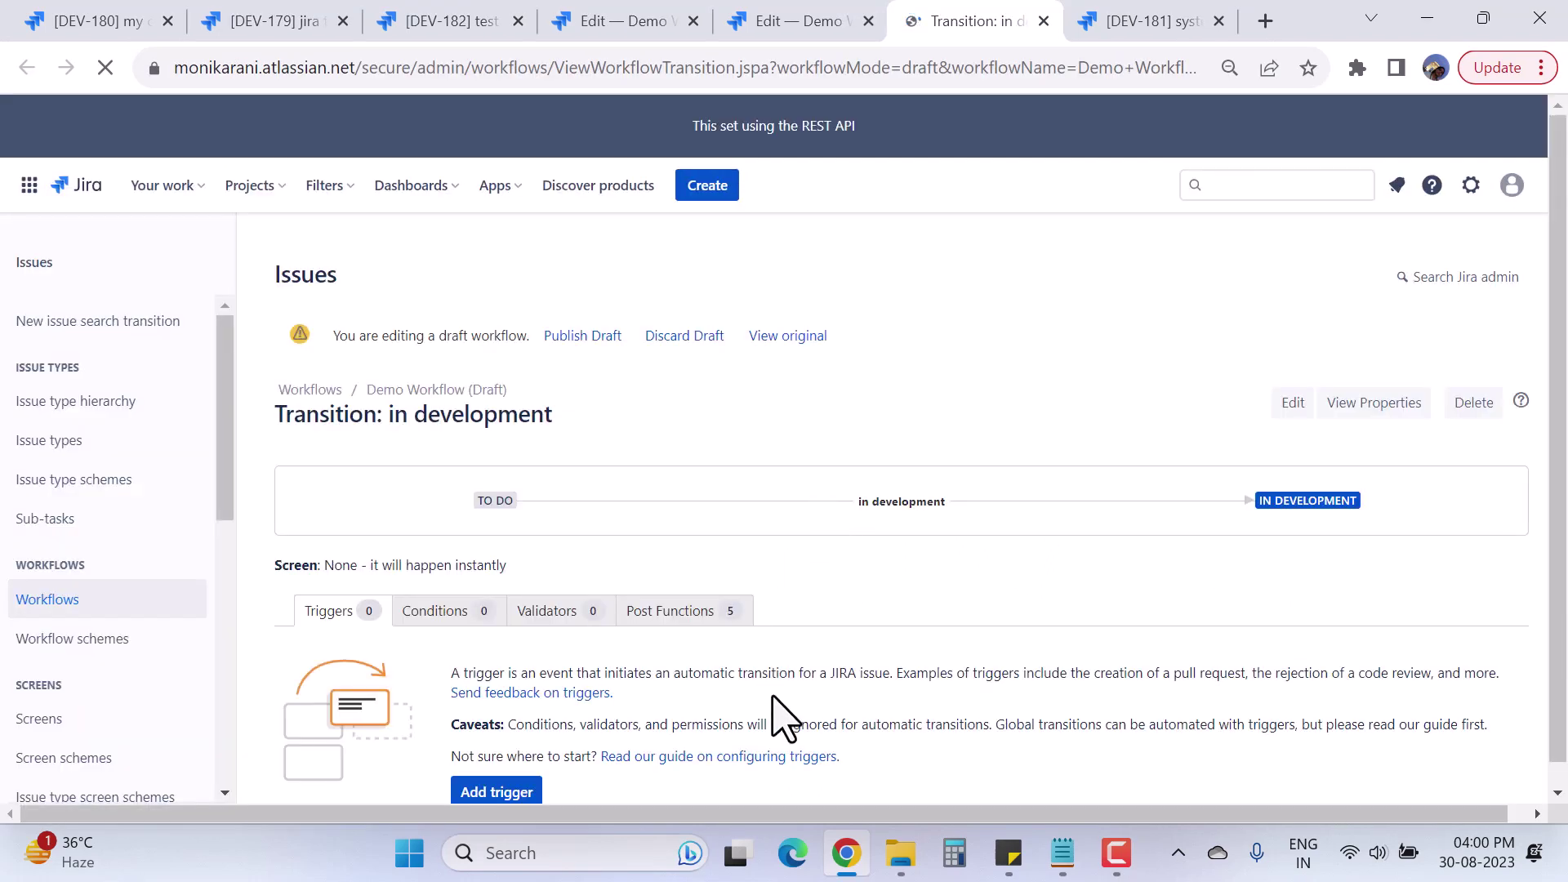
pyautogui.scroll(-1, 782, 719)
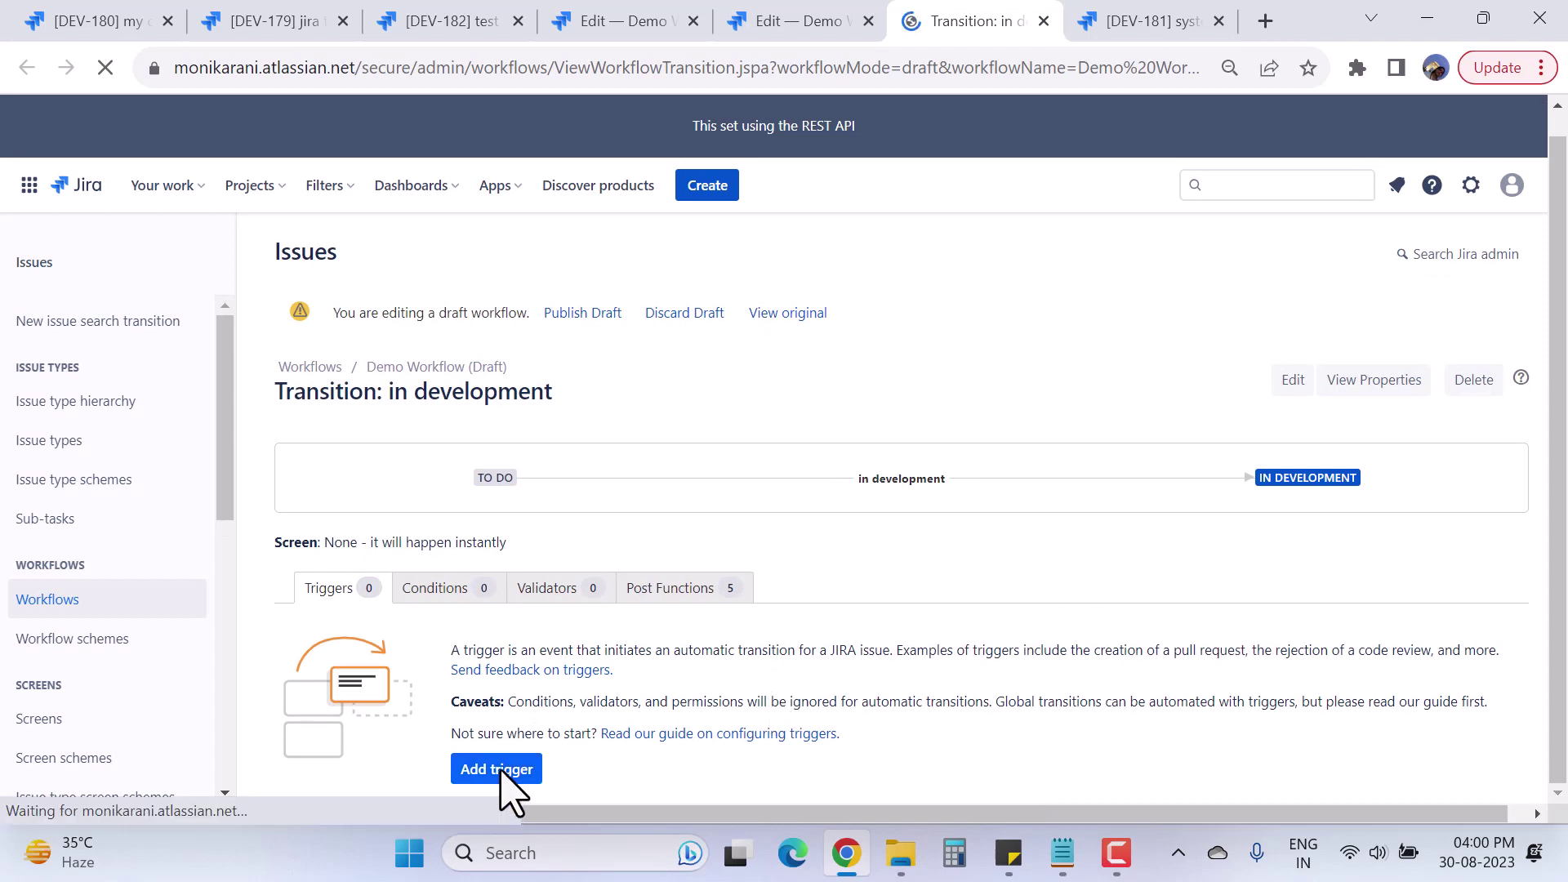
# Start adding a trigger, browse the trigger list, and pick 'Branch created'.
pyautogui.click(479, 773)
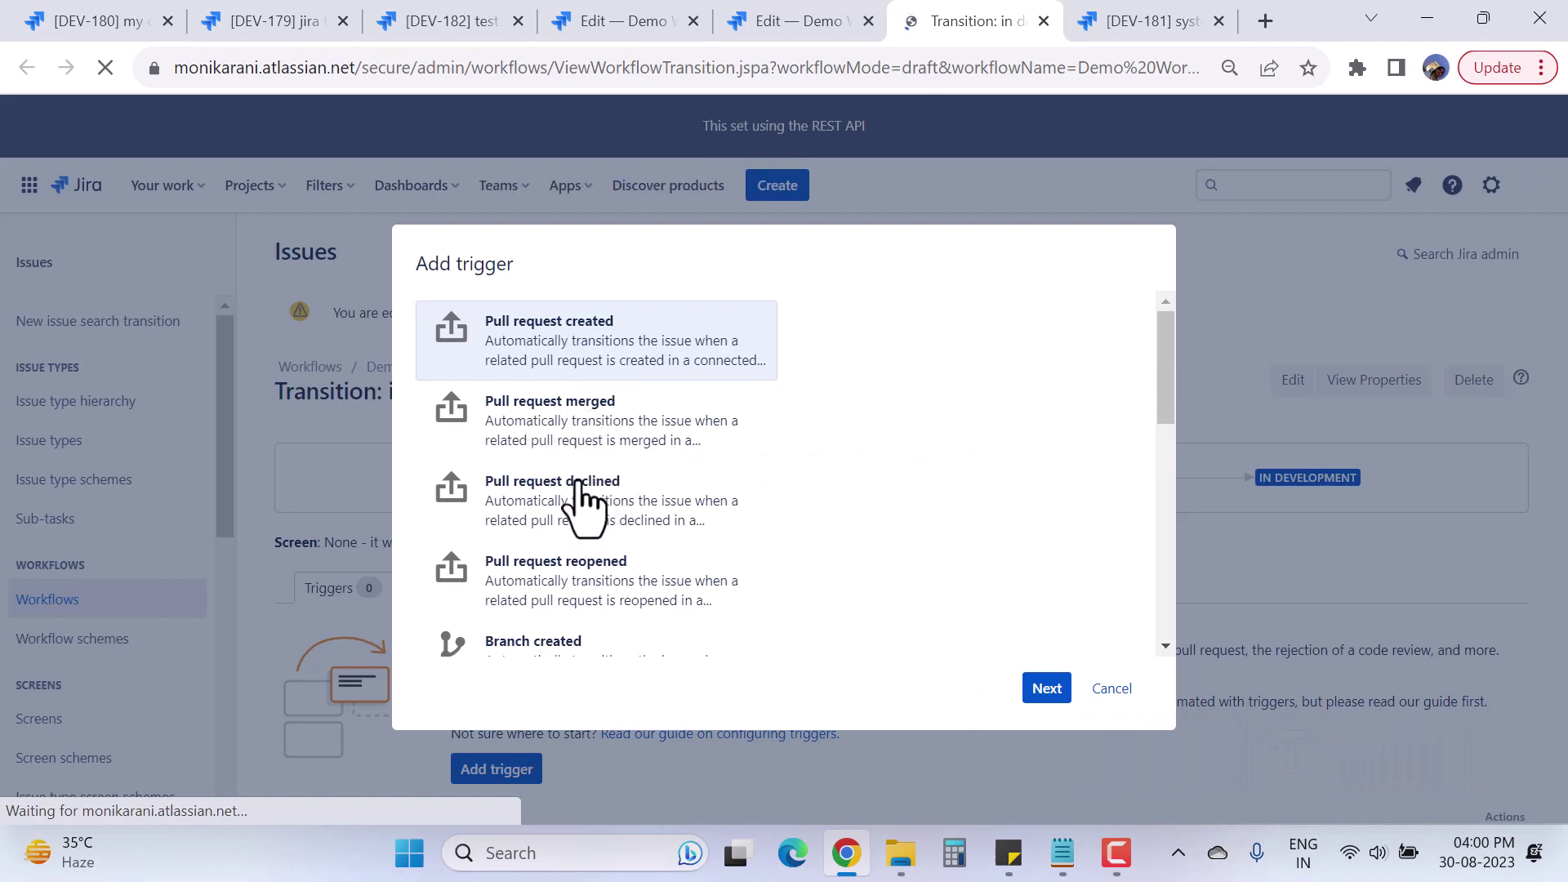
pyautogui.scroll(-2, 633, 519)
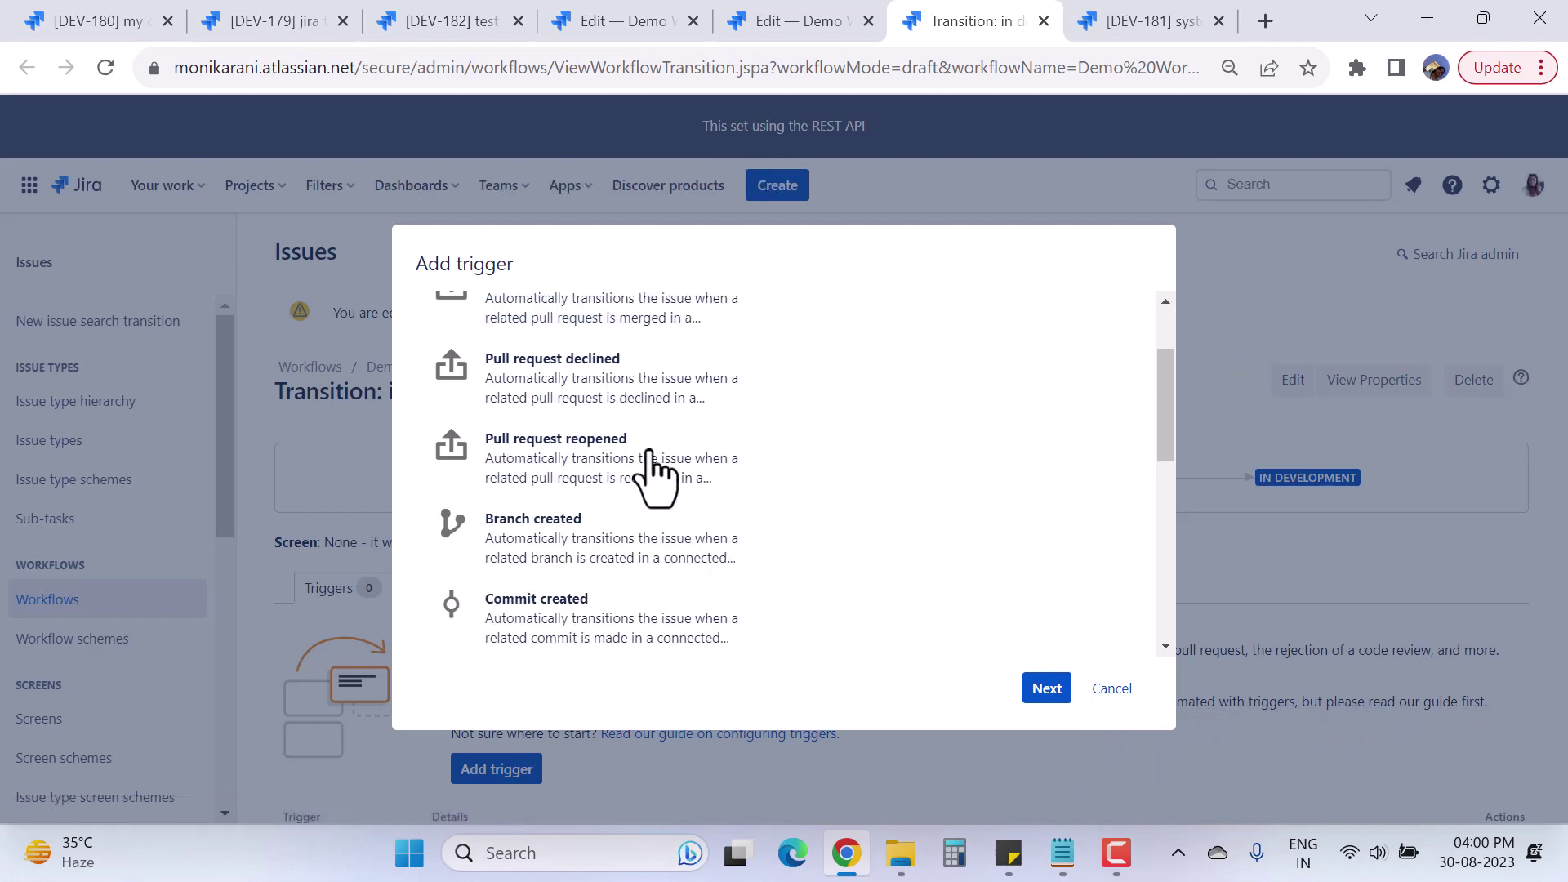
pyautogui.scroll(-3, 613, 572)
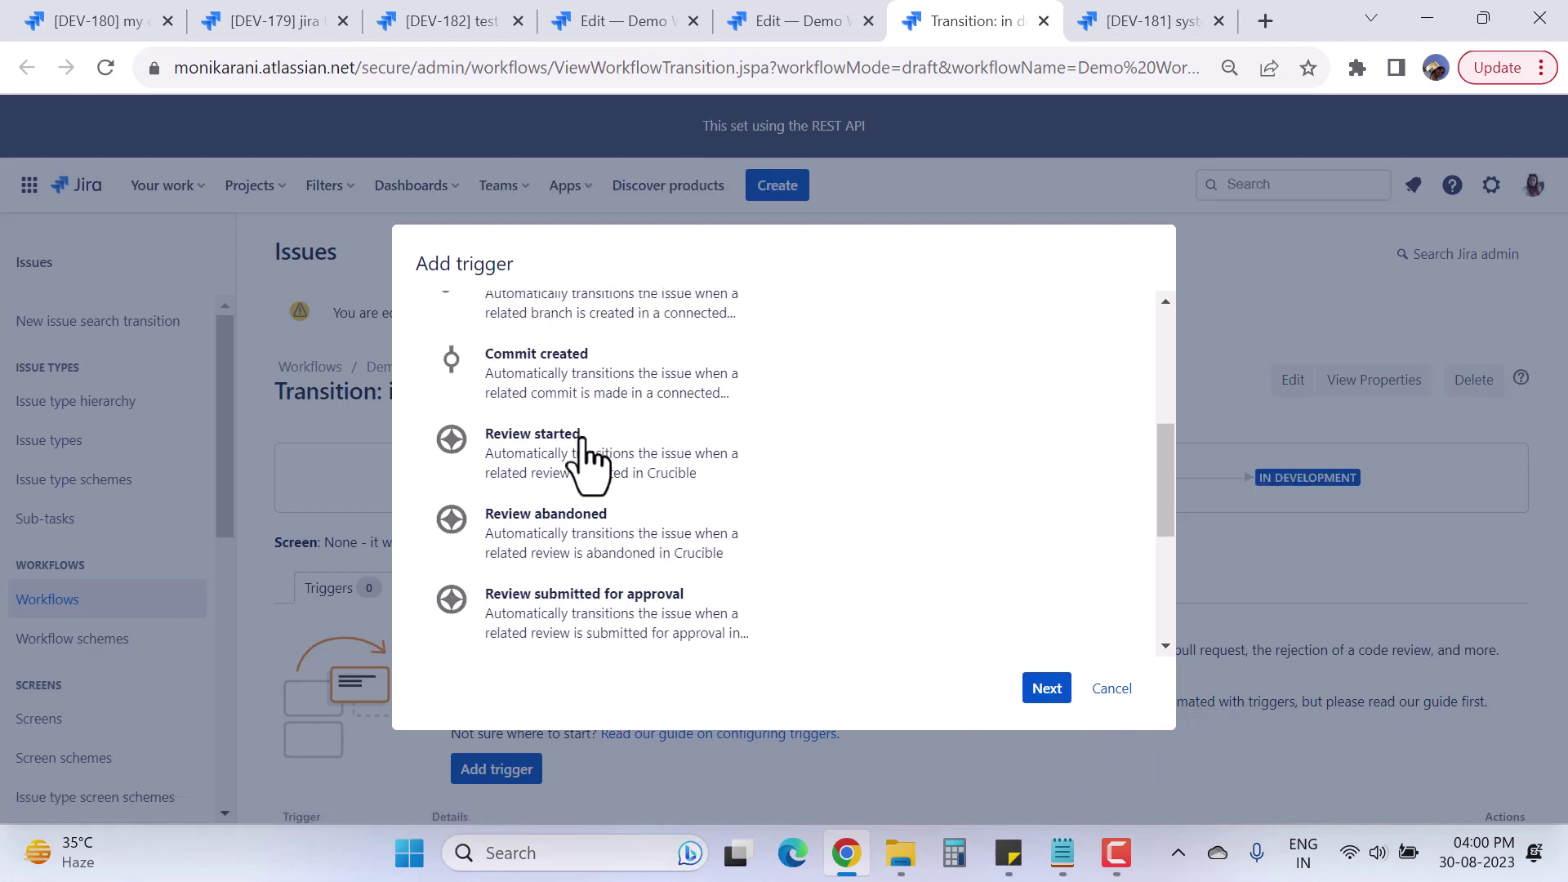
pyautogui.scroll(-4, 739, 586)
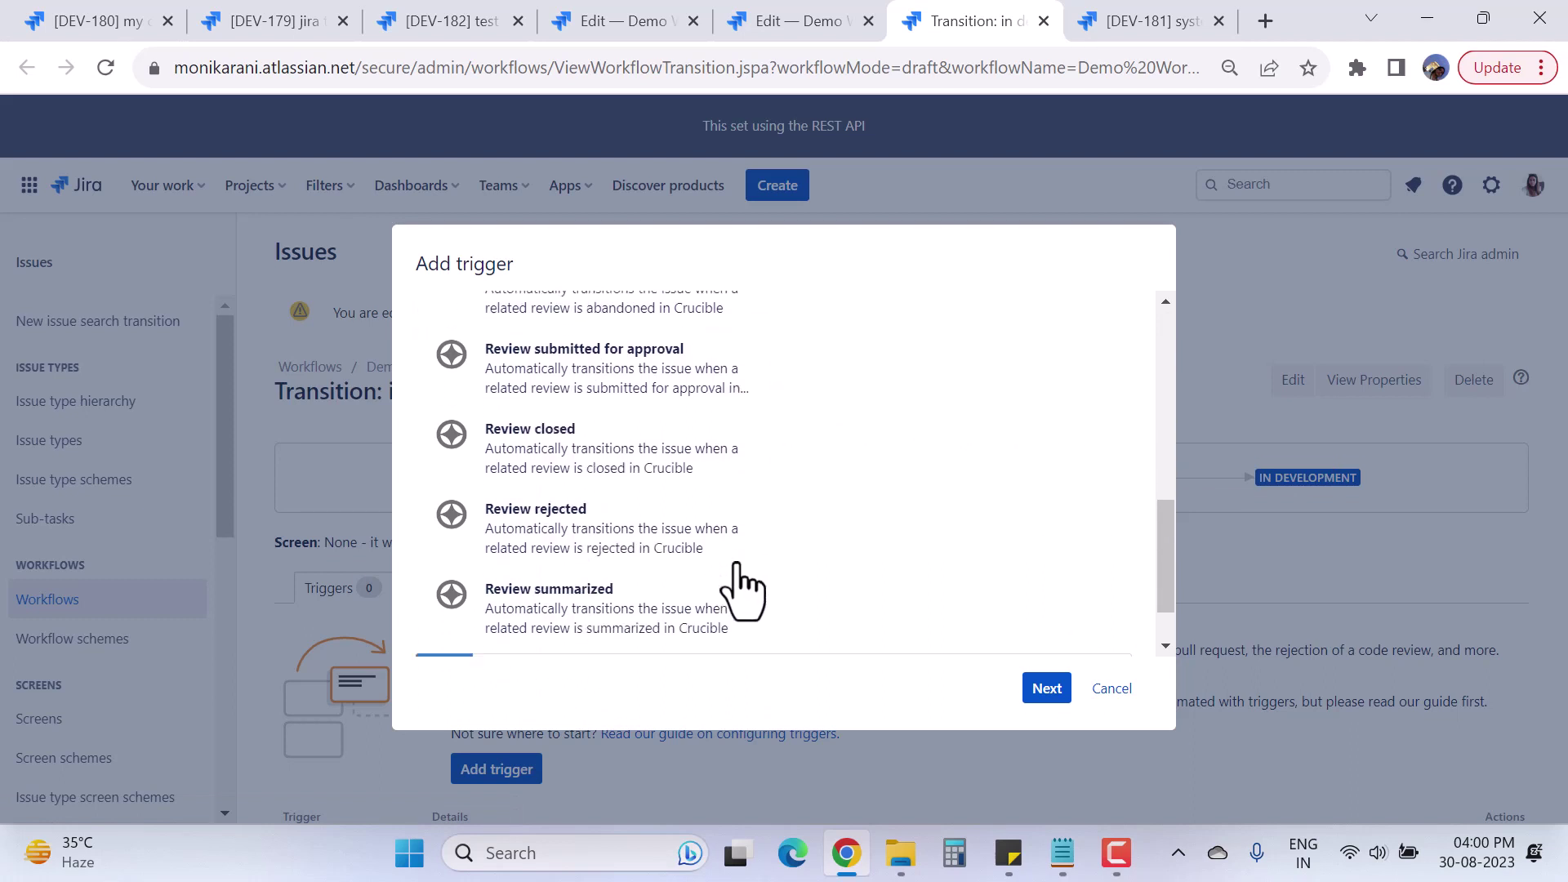
pyautogui.scroll(10, 741, 586)
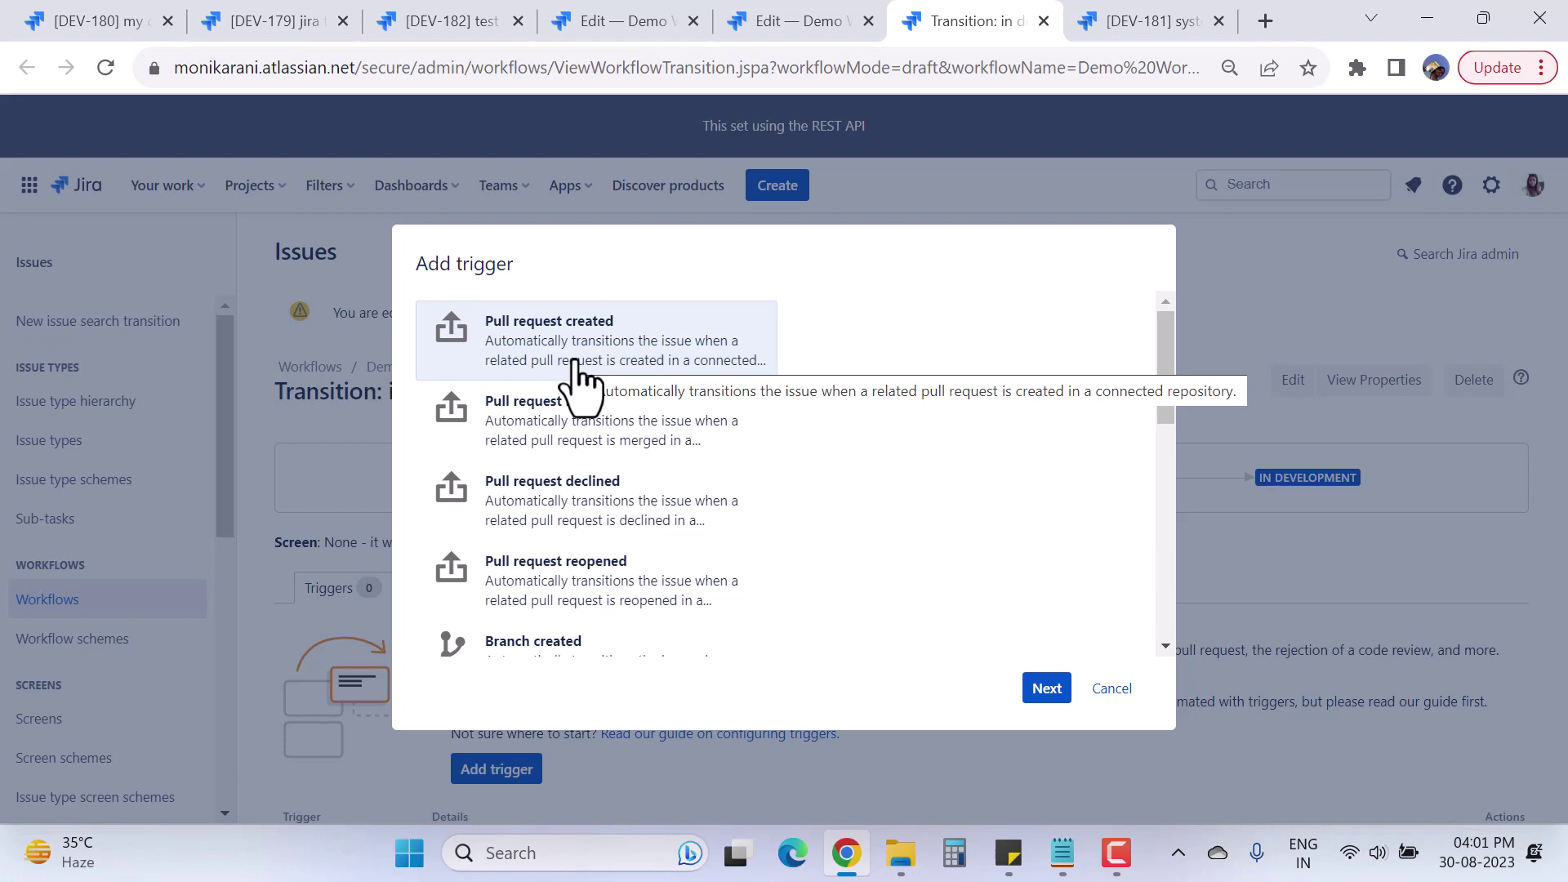
pyautogui.scroll(-2, 660, 508)
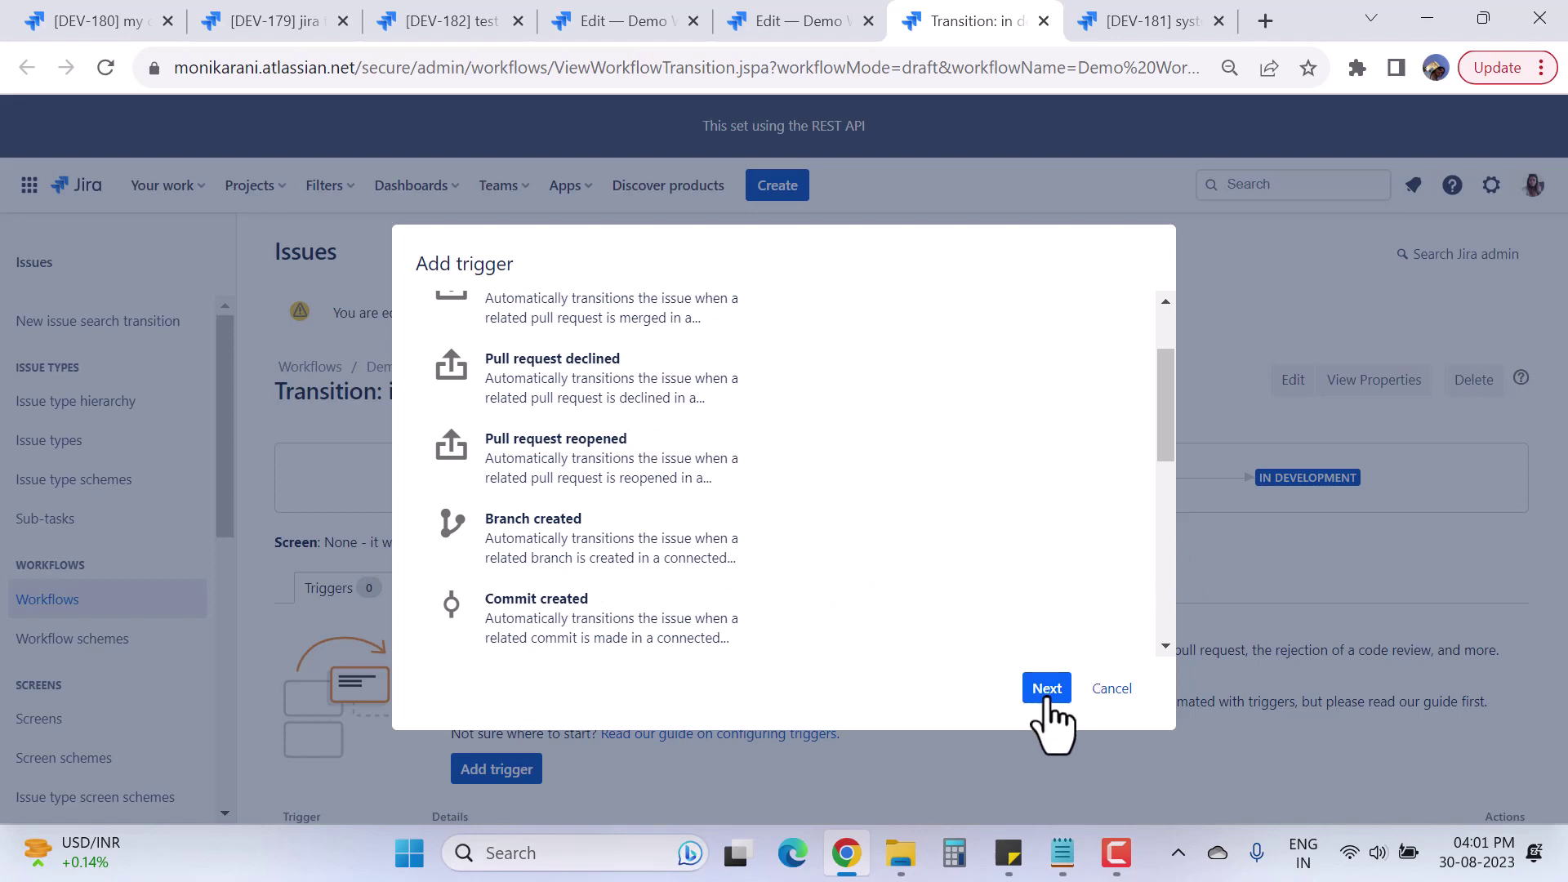
pyautogui.scroll(1, 796, 631)
pyautogui.scroll(-3, 797, 631)
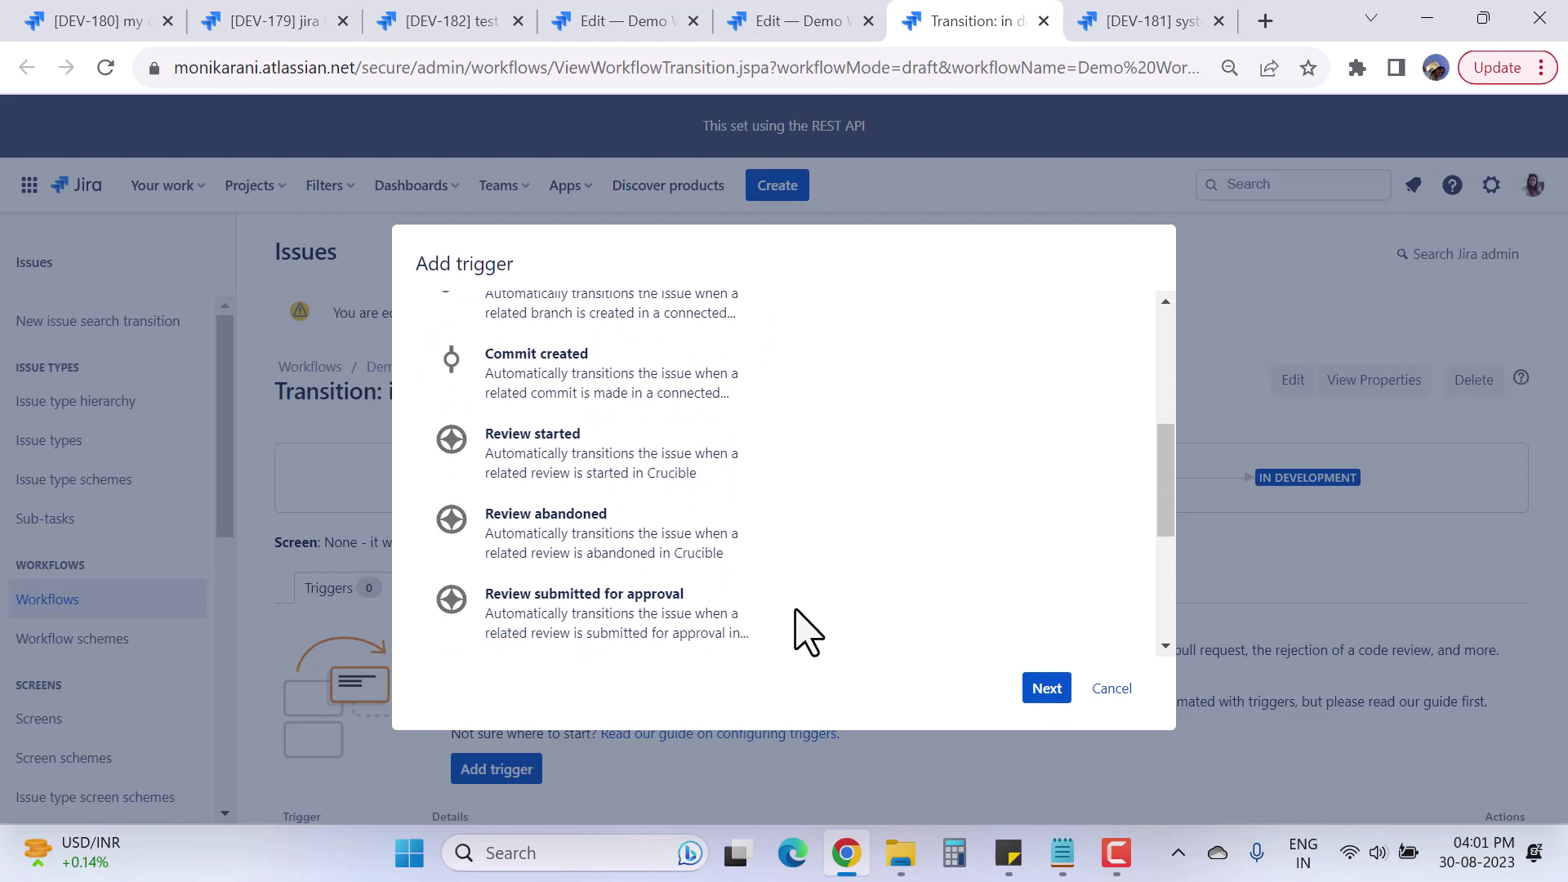
pyautogui.scroll(3, 589, 564)
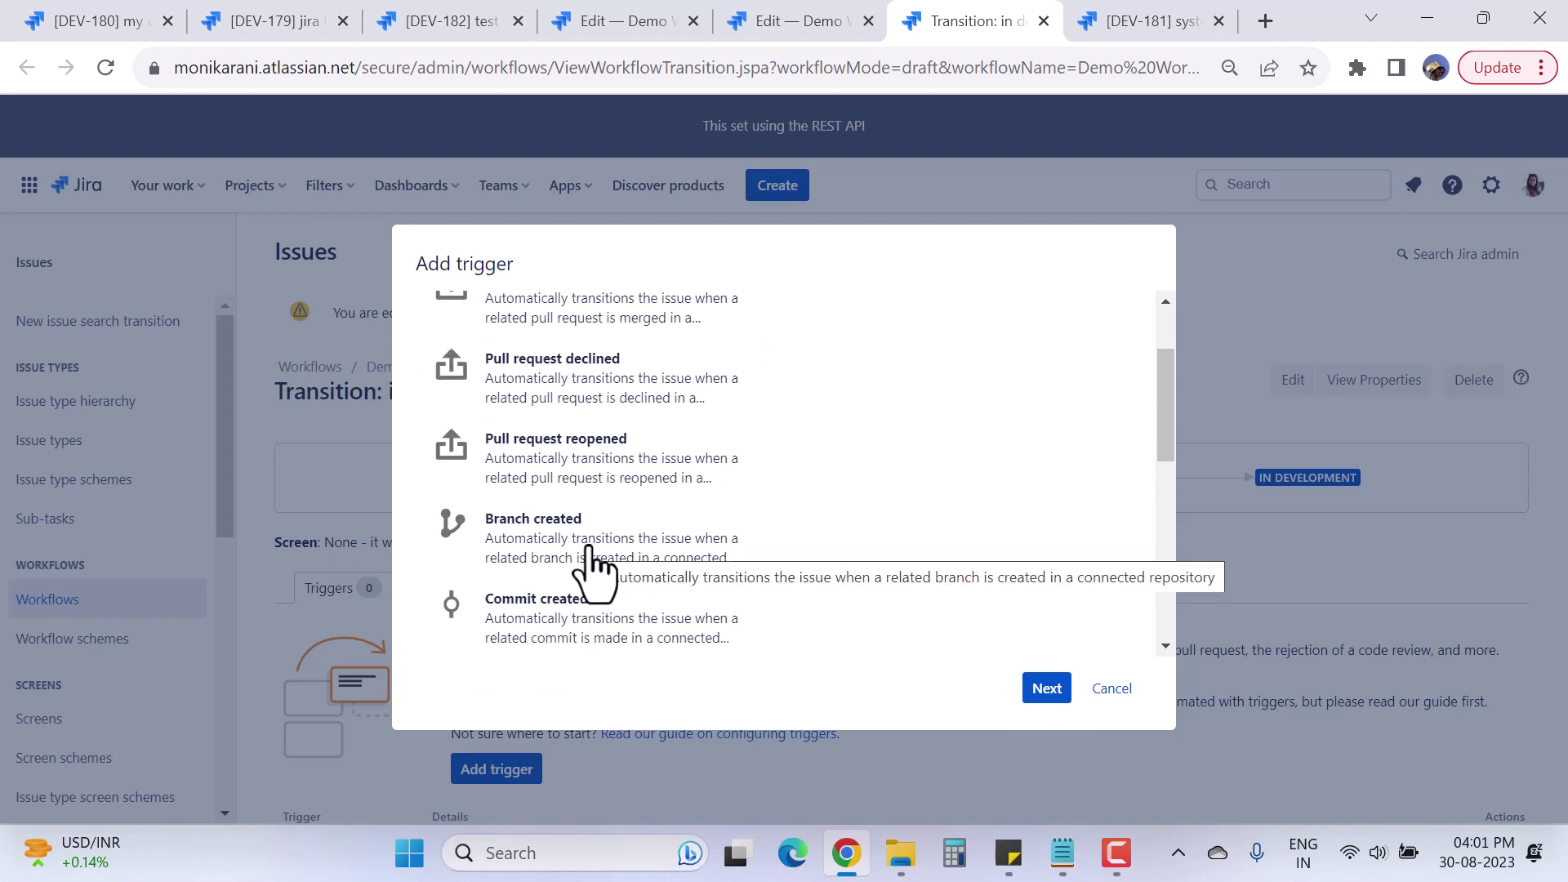
pyautogui.click(592, 572)
# Confirm GitHub is a WORKING source for Branch created and add the trigger.
pyautogui.click(1049, 692)
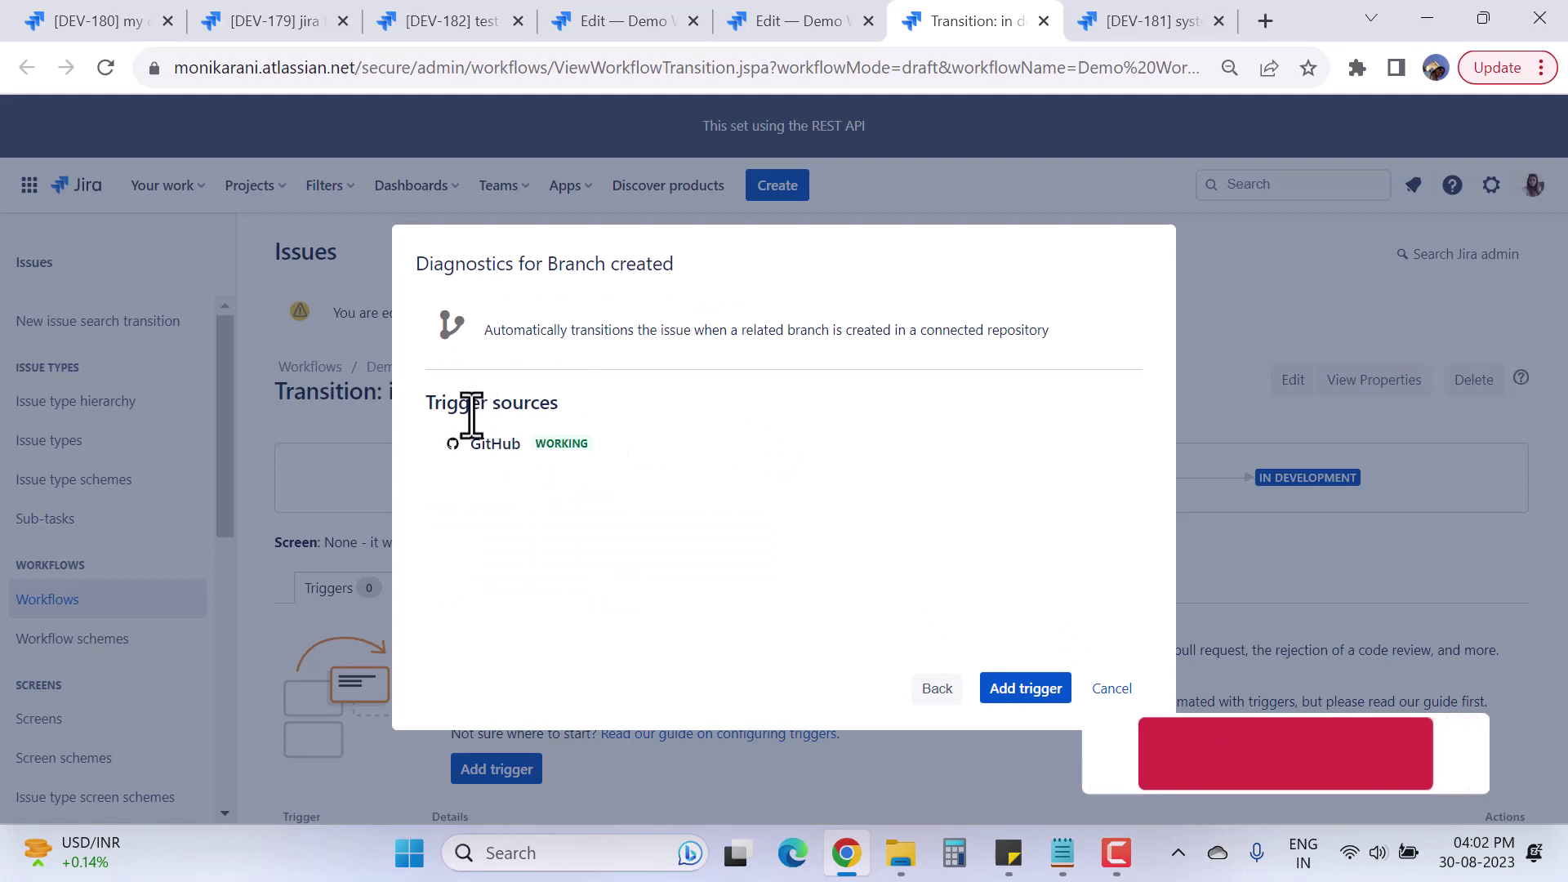
pyautogui.moveTo(435, 406); pyautogui.dragTo(498, 417)
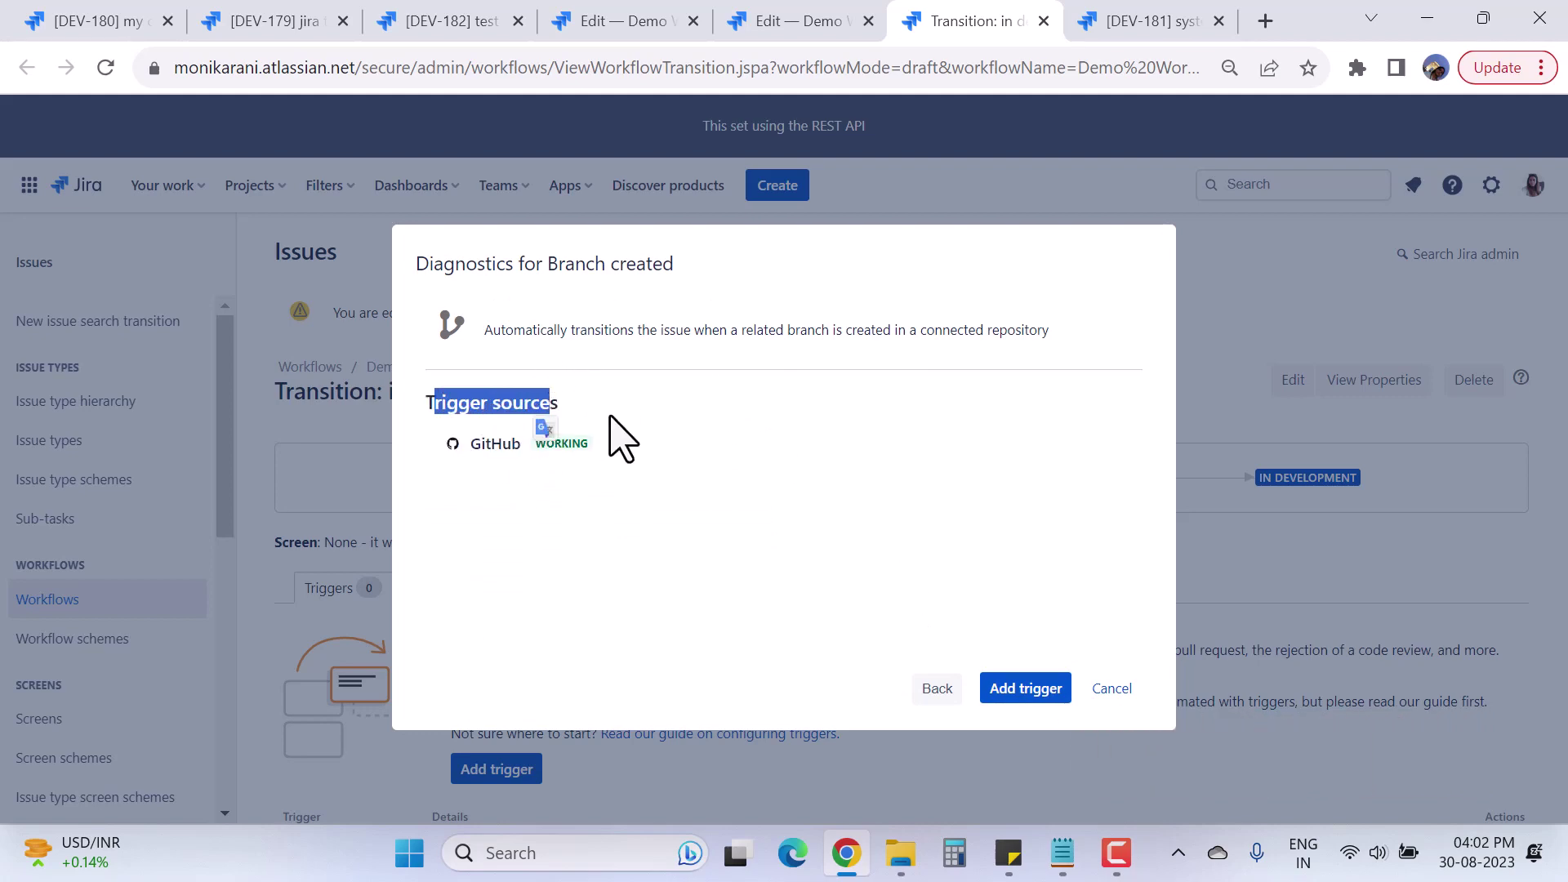
pyautogui.click(625, 428)
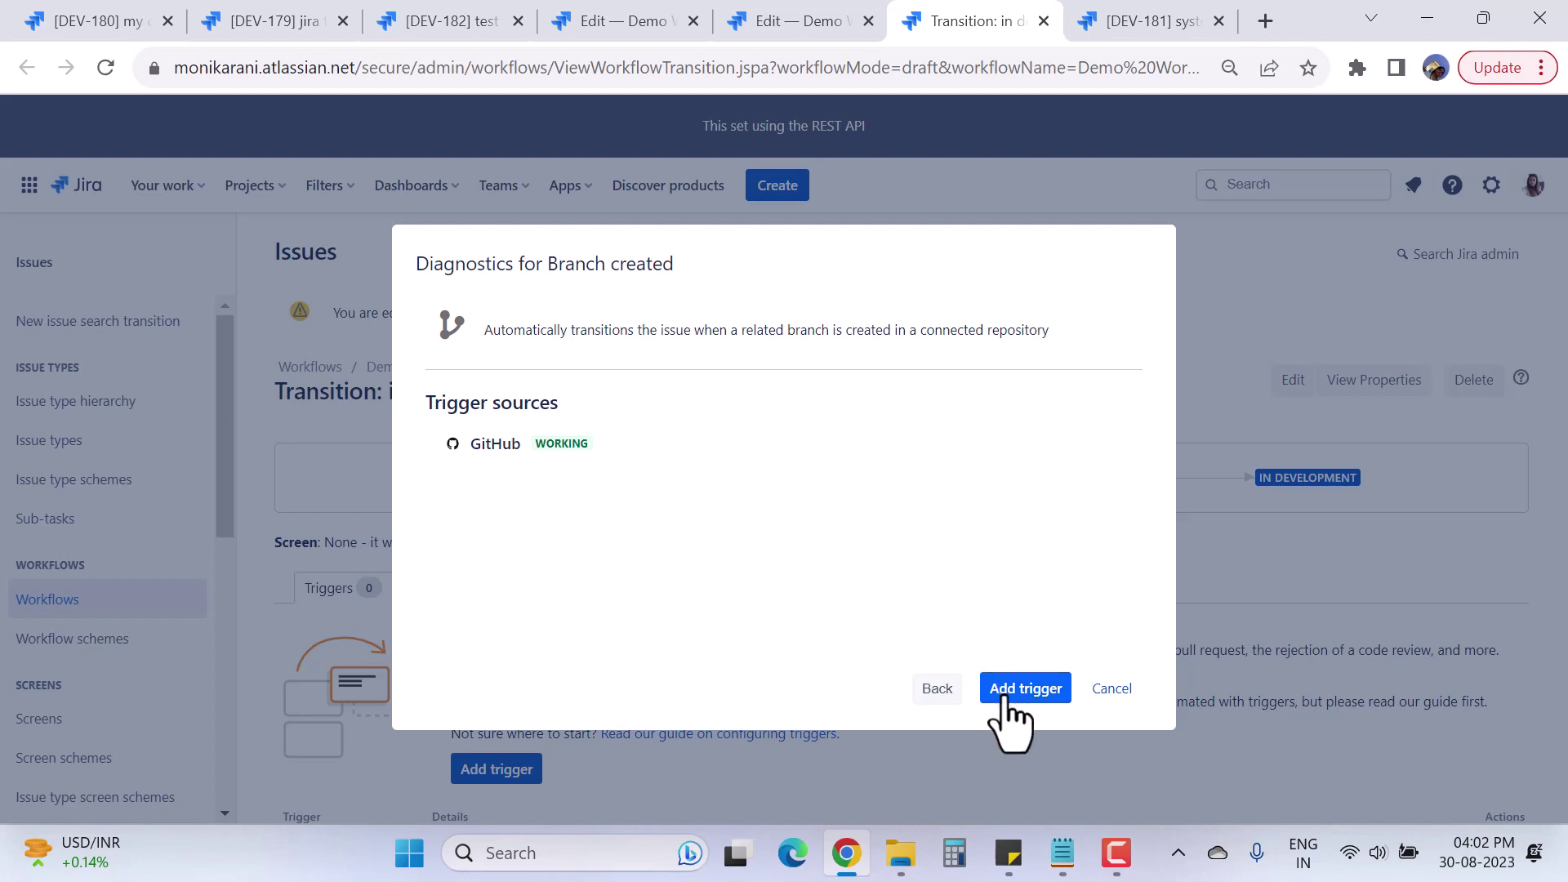
pyautogui.click(1028, 689)
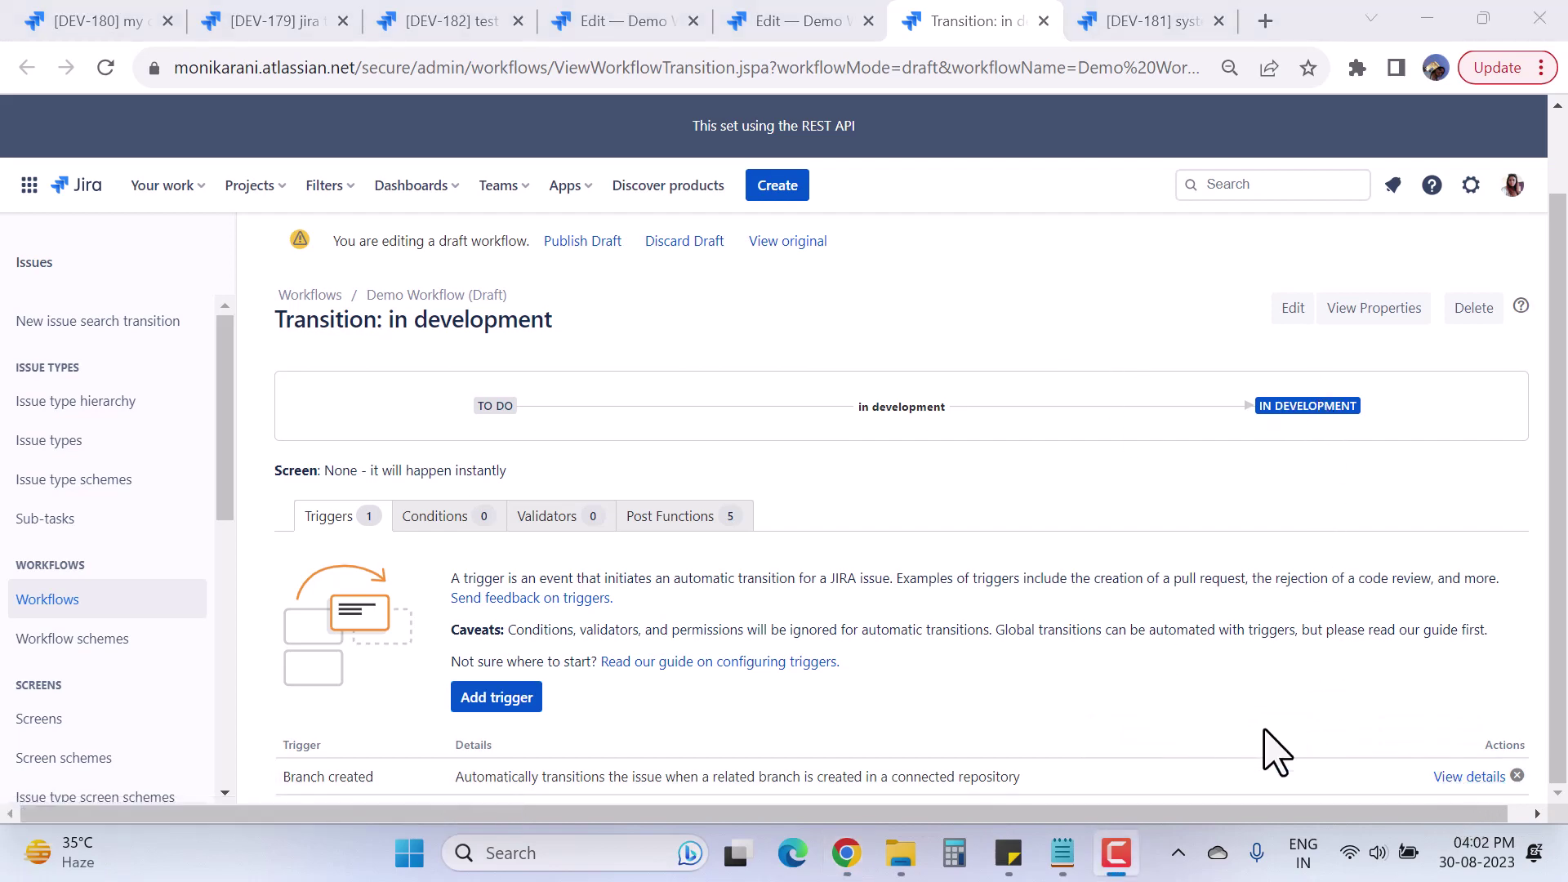
pyautogui.click(490, 702)
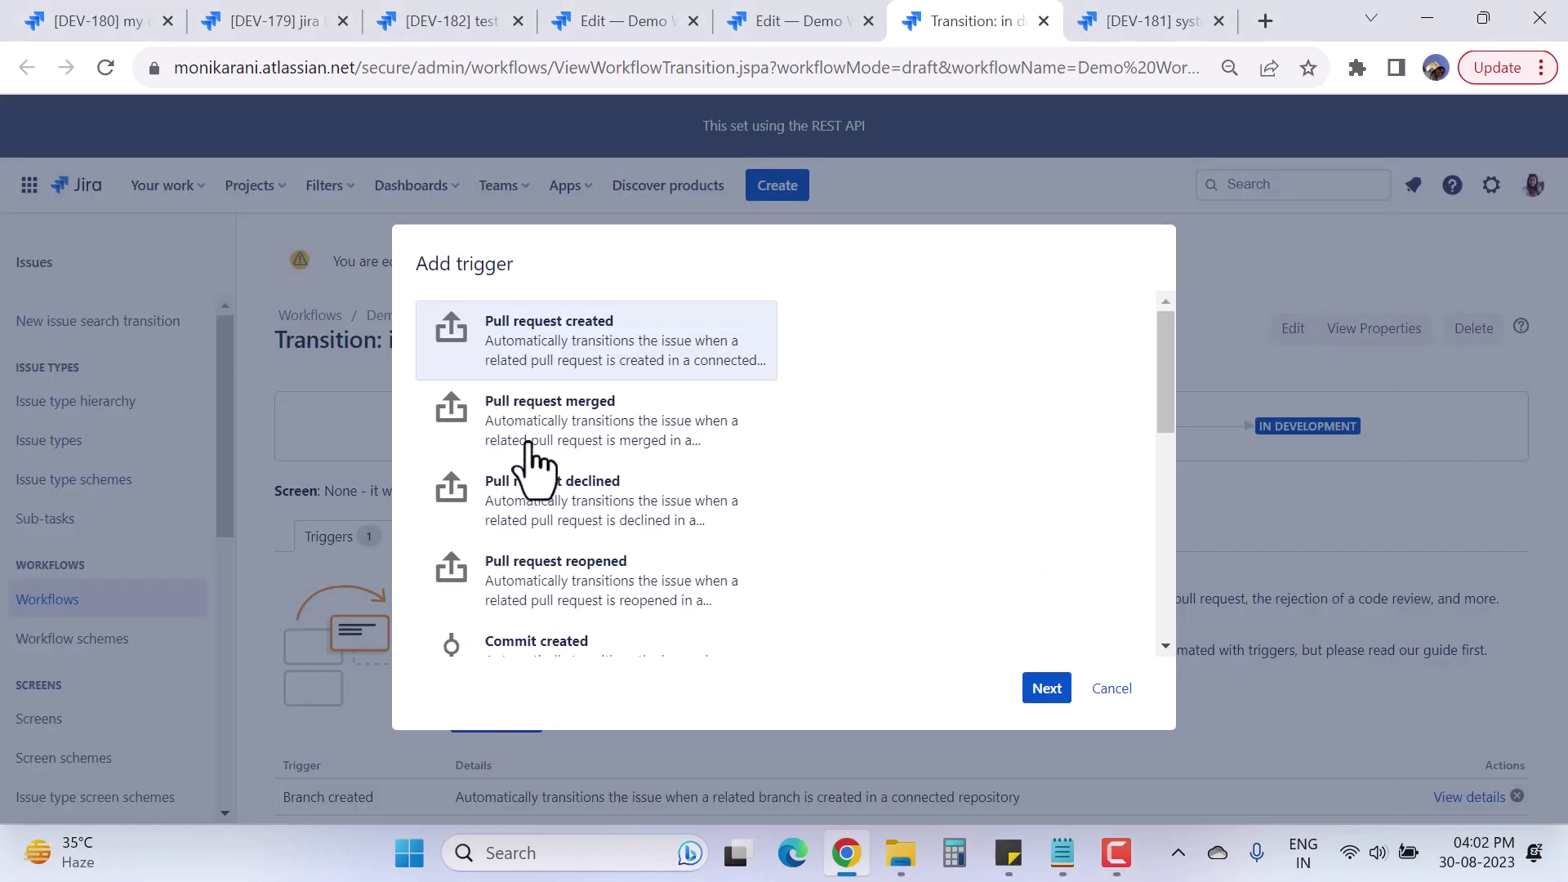
pyautogui.click(1114, 688)
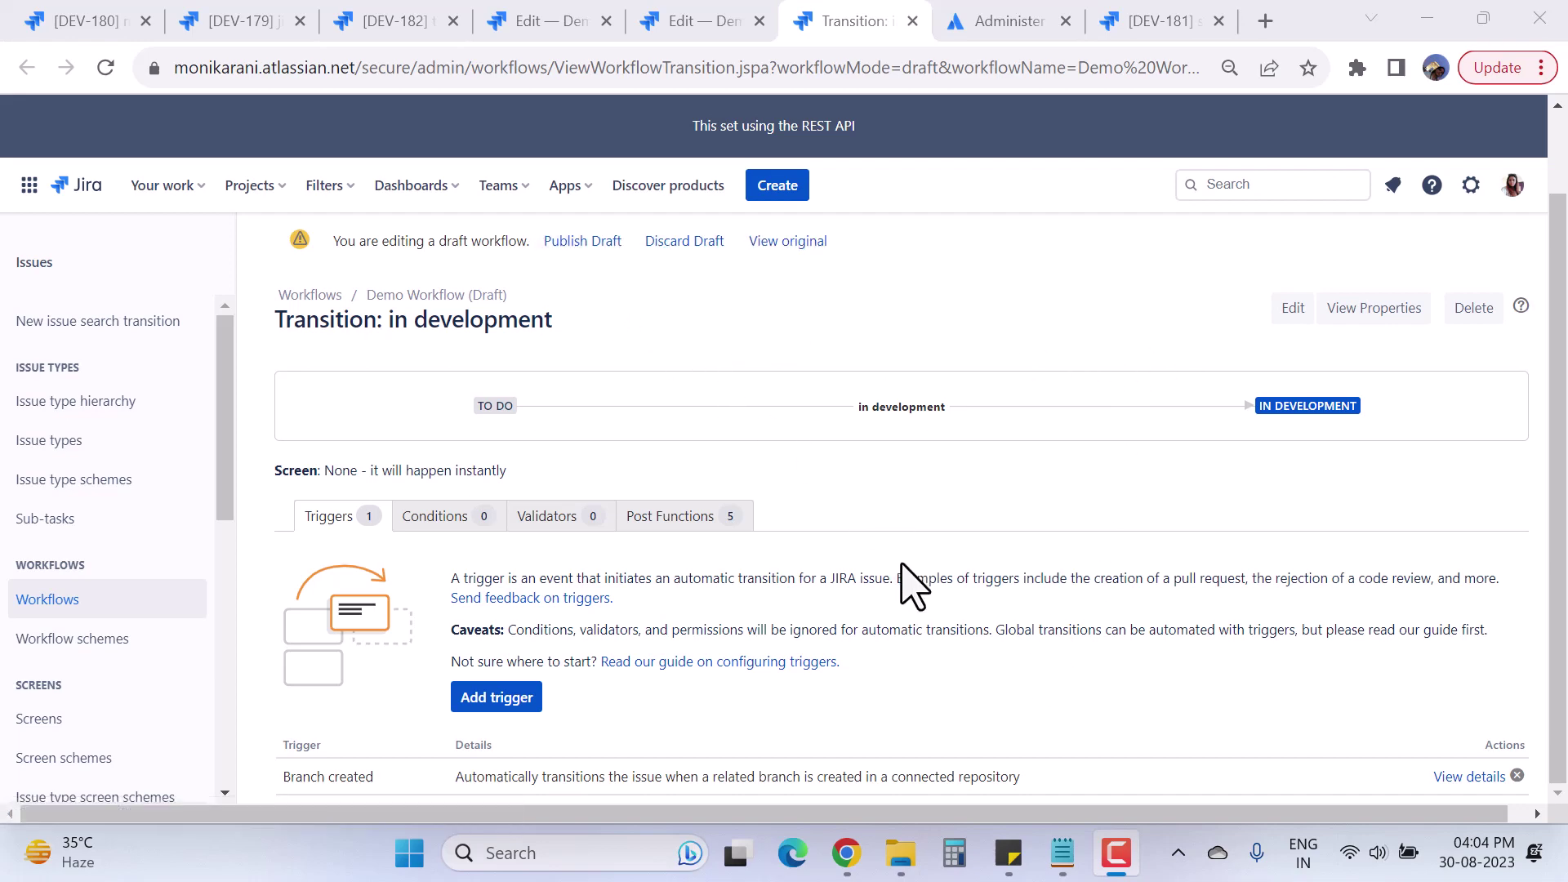
pyautogui.scroll(1, 817, 498)
# Publish the Demo Workflow draft with 'Save a backup copy?' set to No.
pyautogui.click(561, 345)
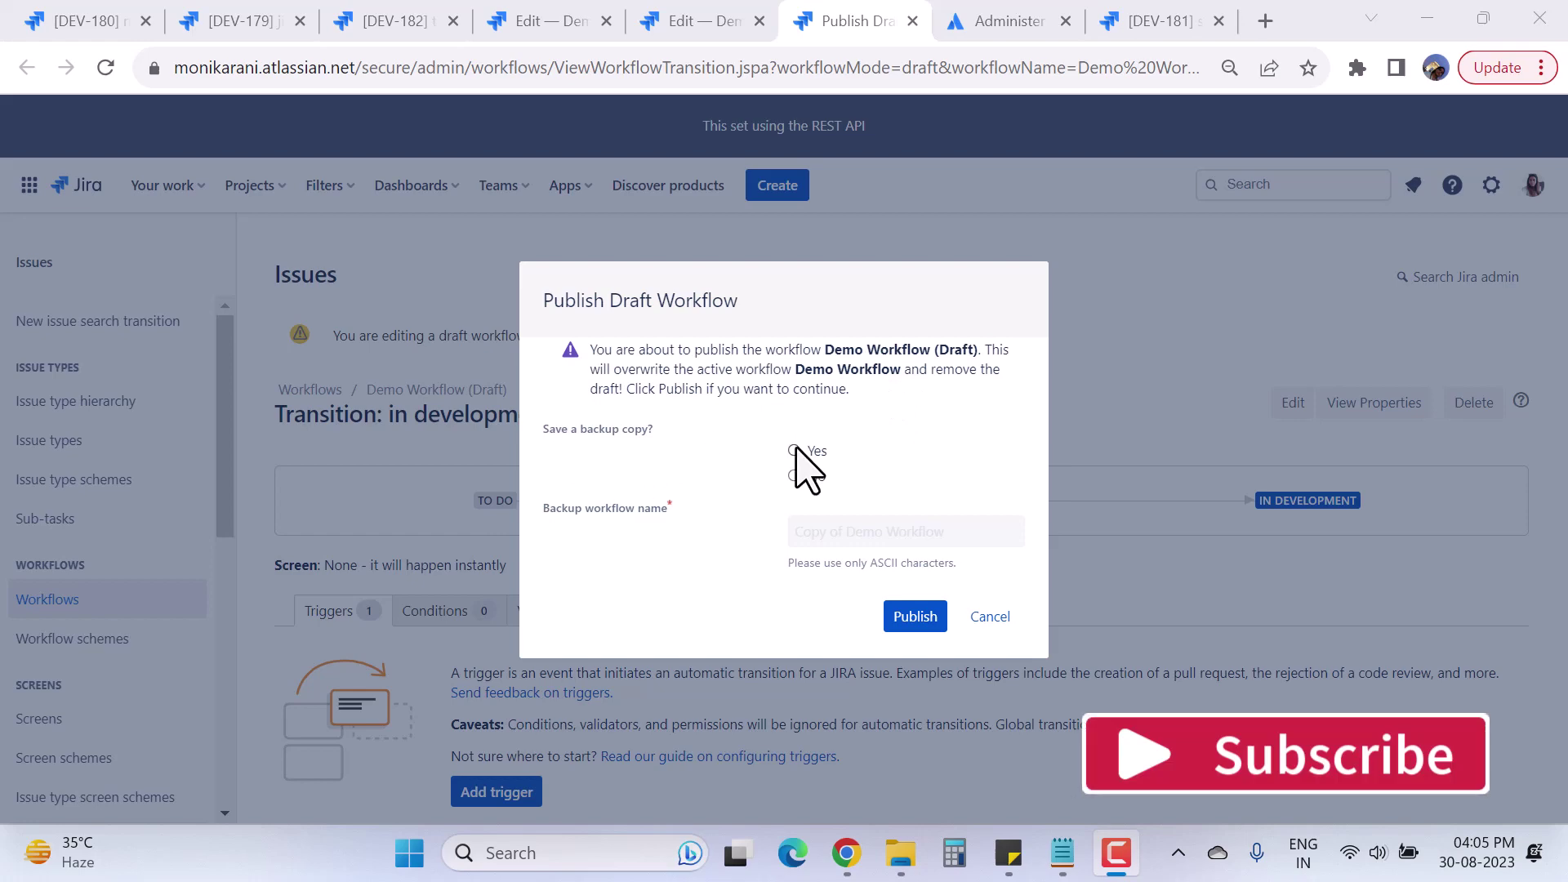
pyautogui.click(793, 478)
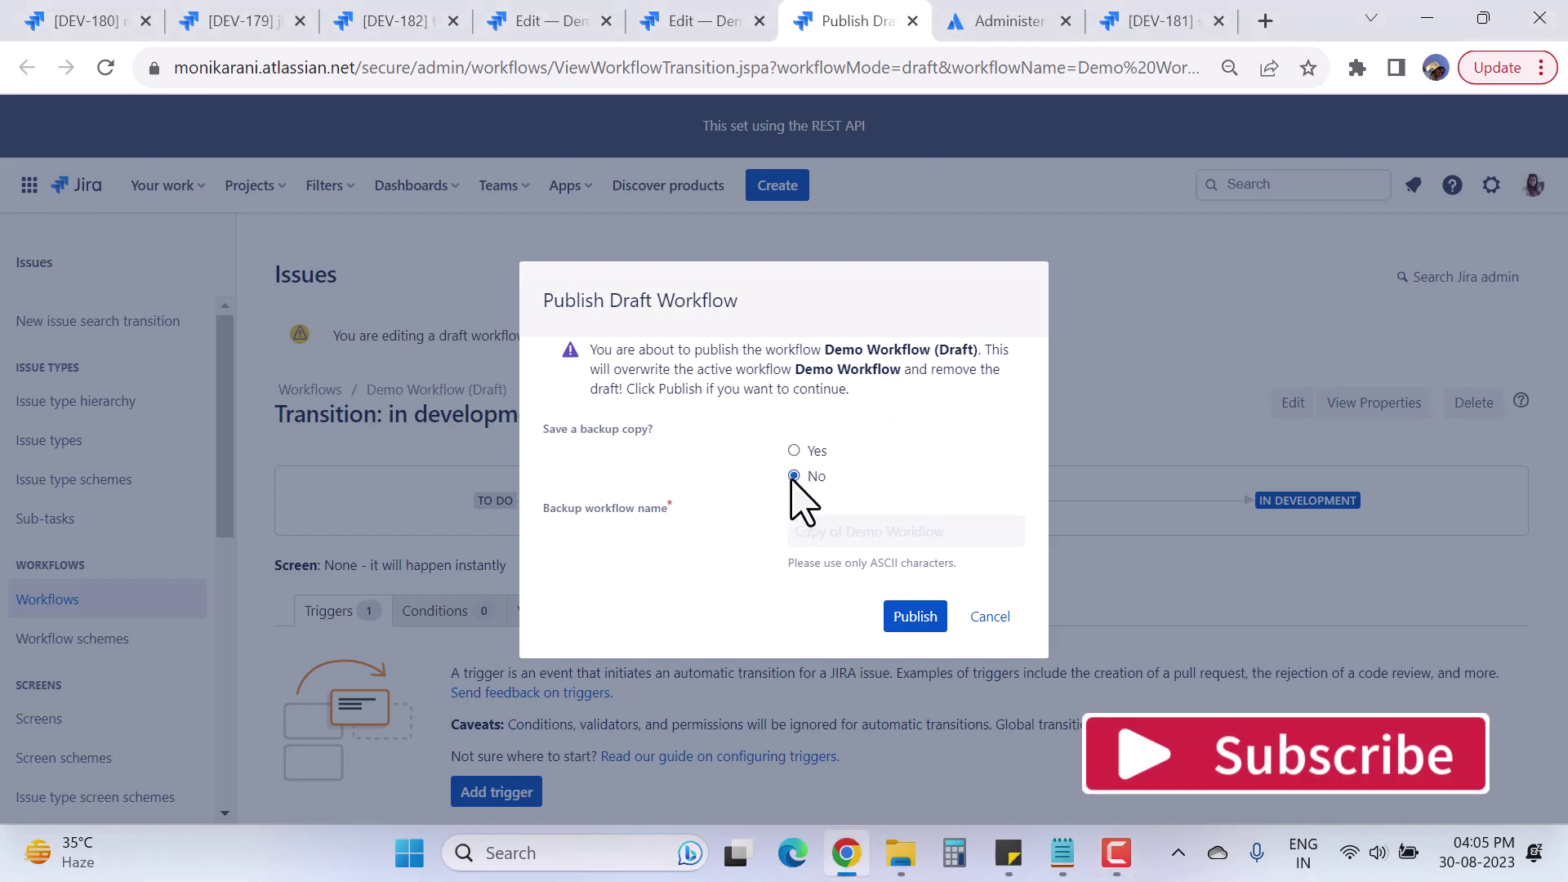
pyautogui.click(918, 625)
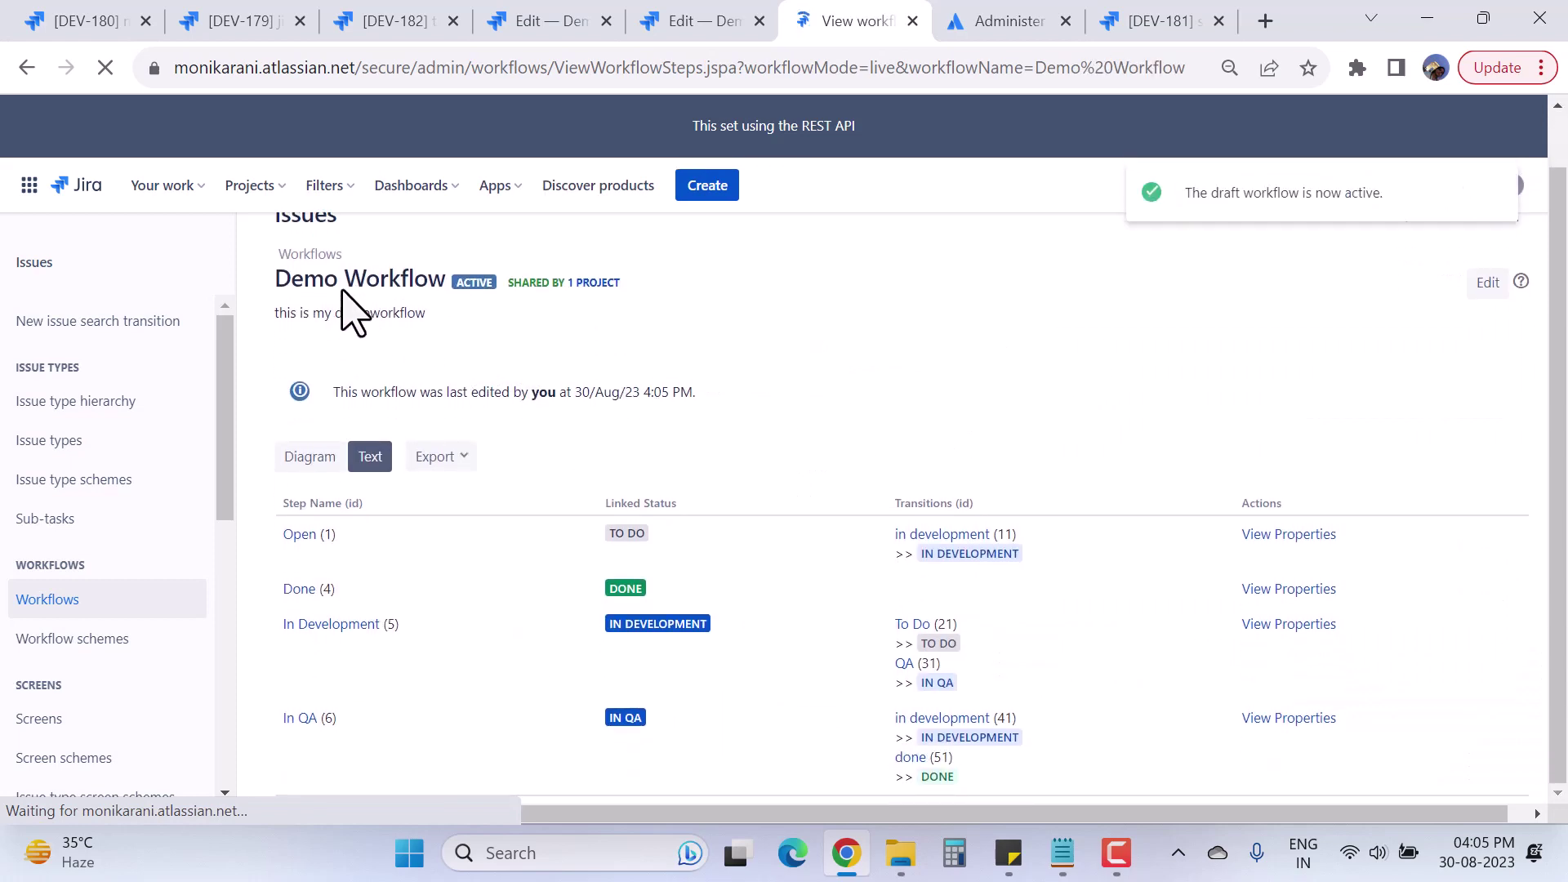
pyautogui.click(595, 288)
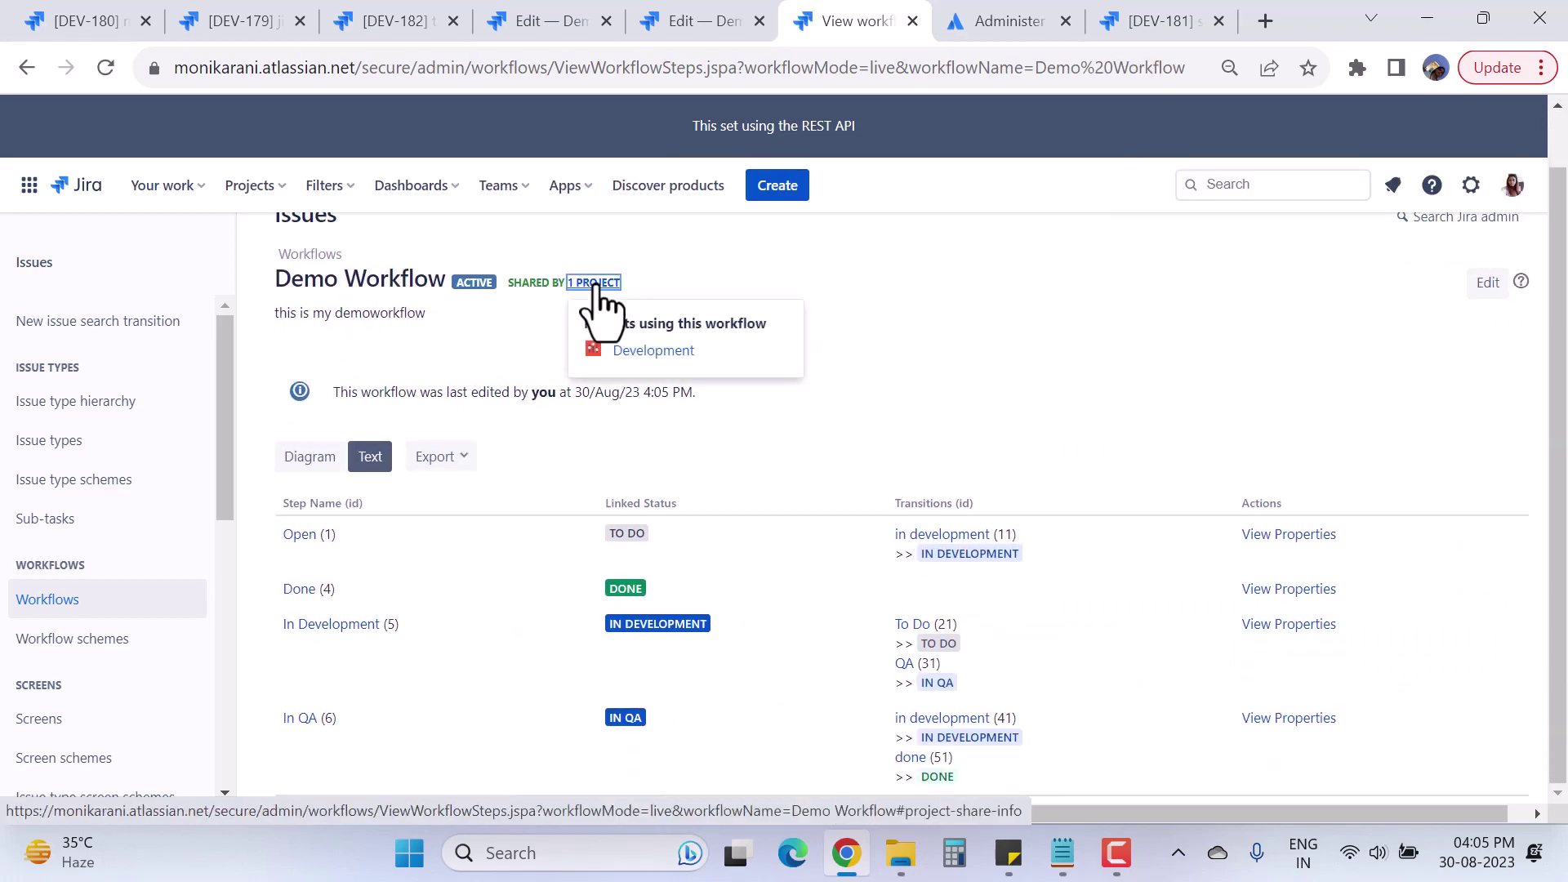
pyautogui.click(1040, 351)
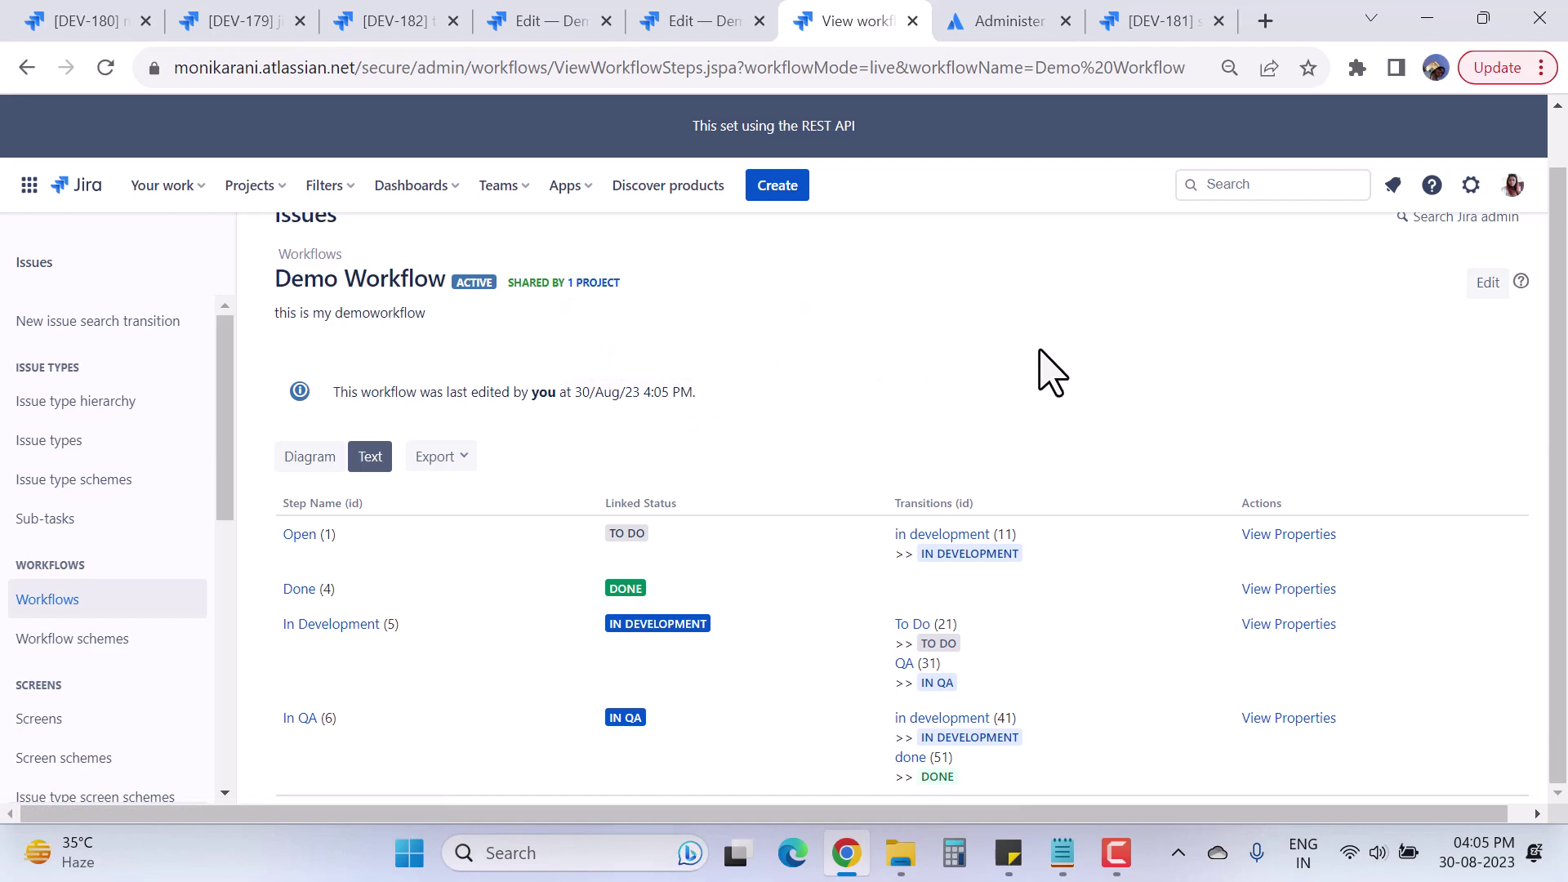